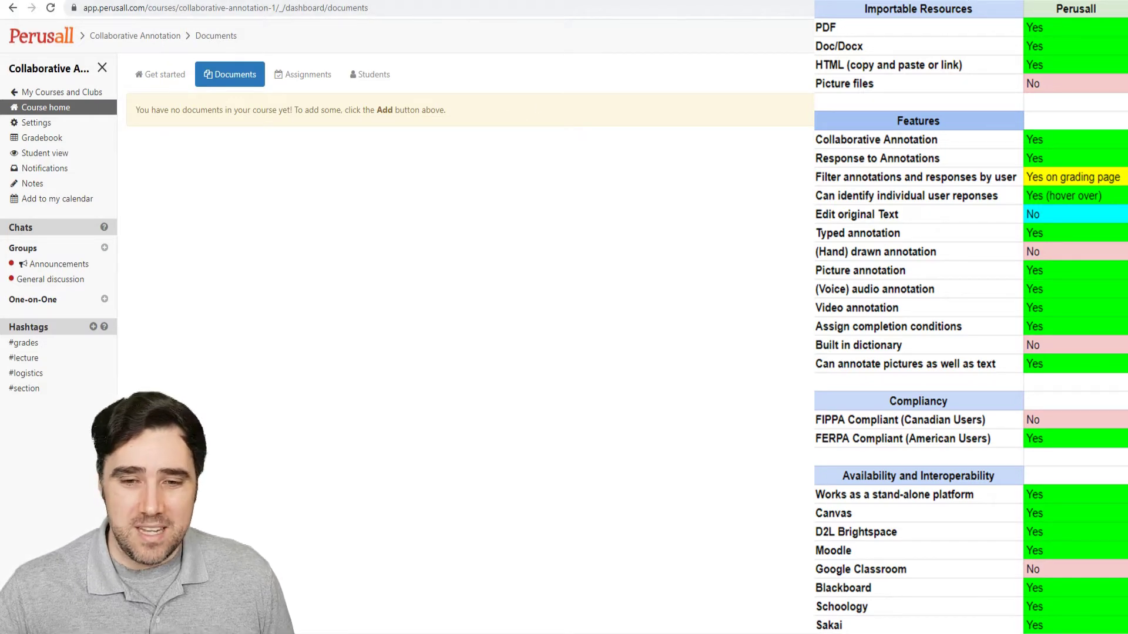
Copy the full web address of the OpenStax '1.6 A Tour of the Universe' page.
key("ctrl+Tab")
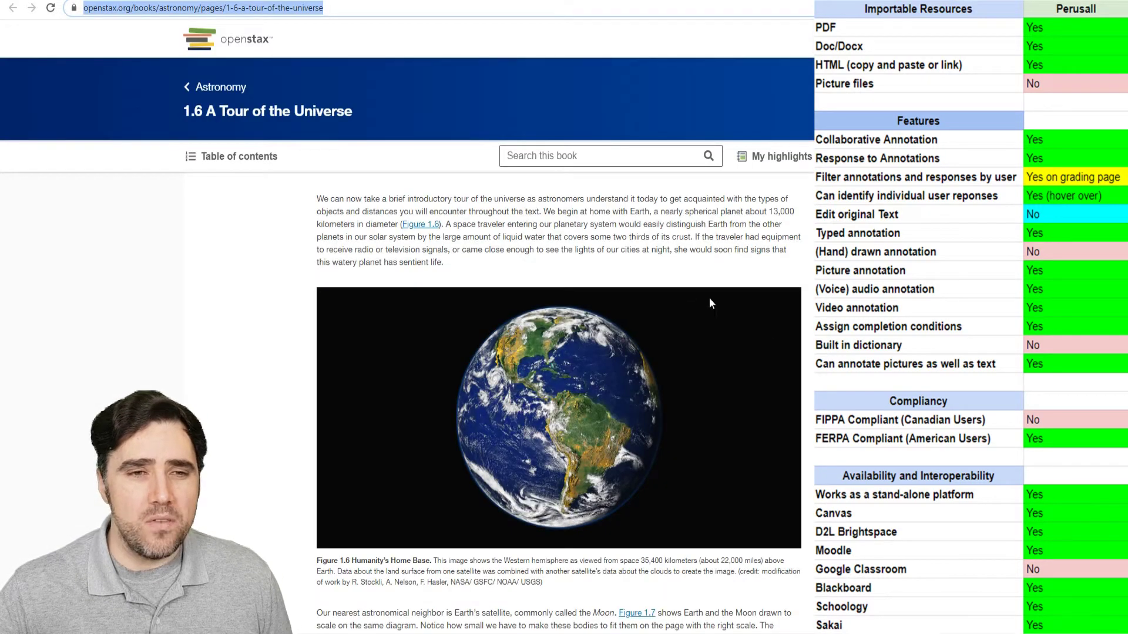
left_click(345, 8)
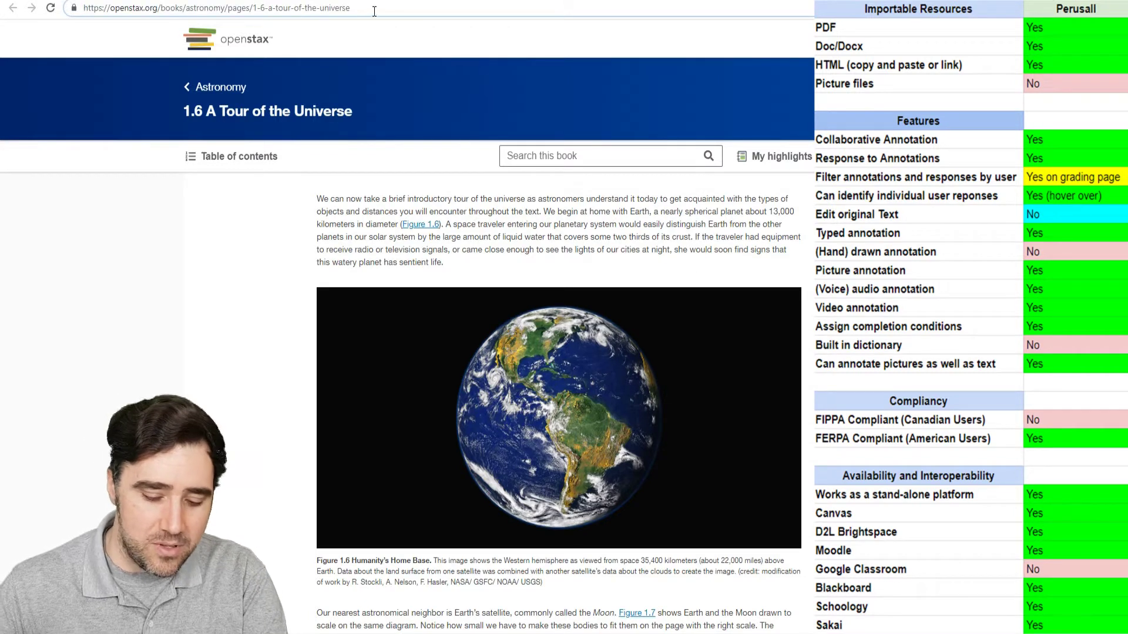
left_click_drag(375, 11, 82, 8)
key("ctrl+c")
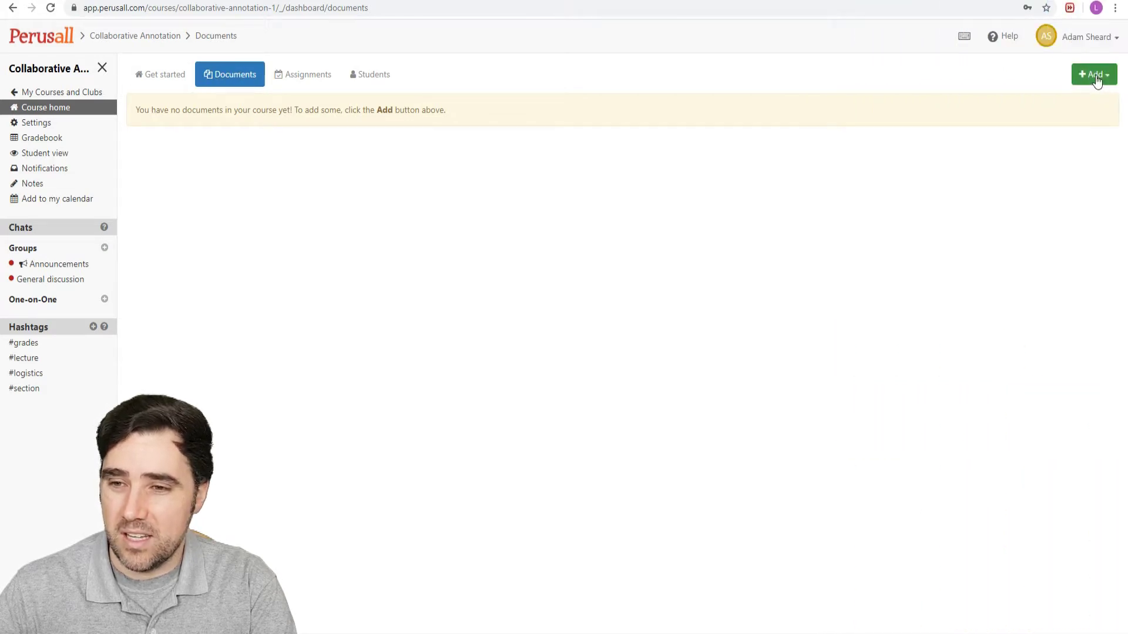
Add the copied OpenStax address to the course Documents as a web page.
left_click(1094, 75)
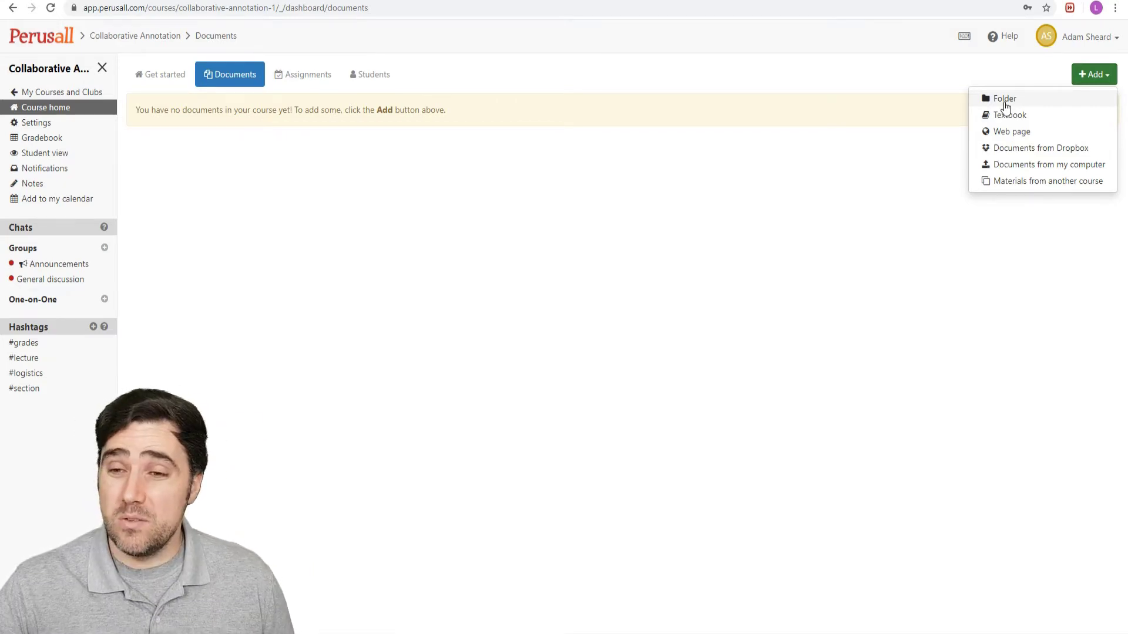
left_click(1019, 132)
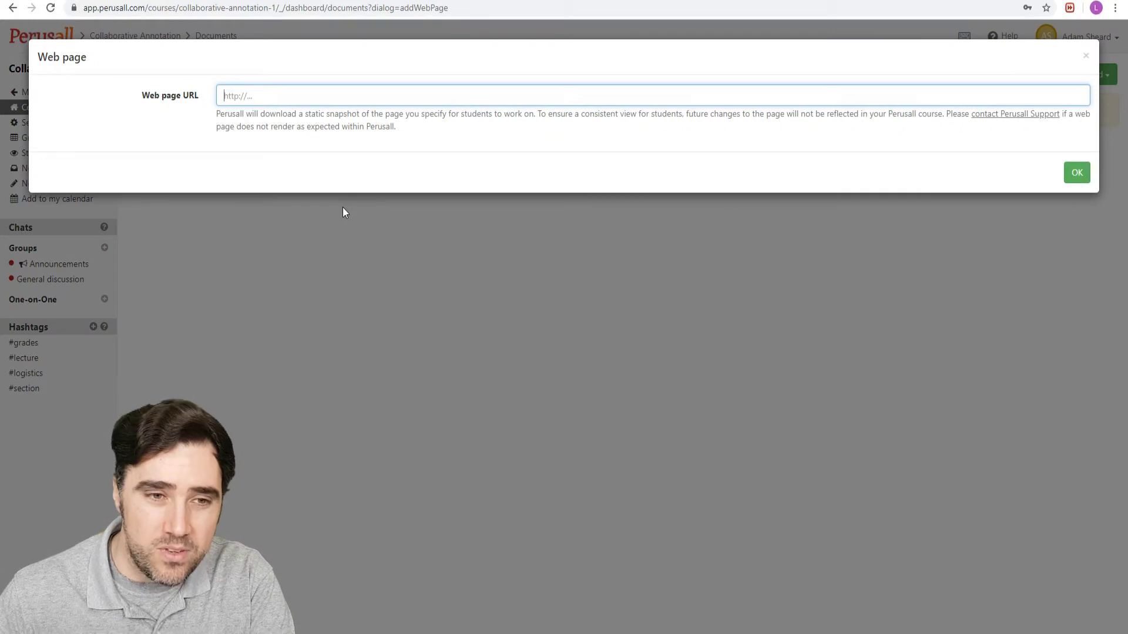
key("ctrl+v")
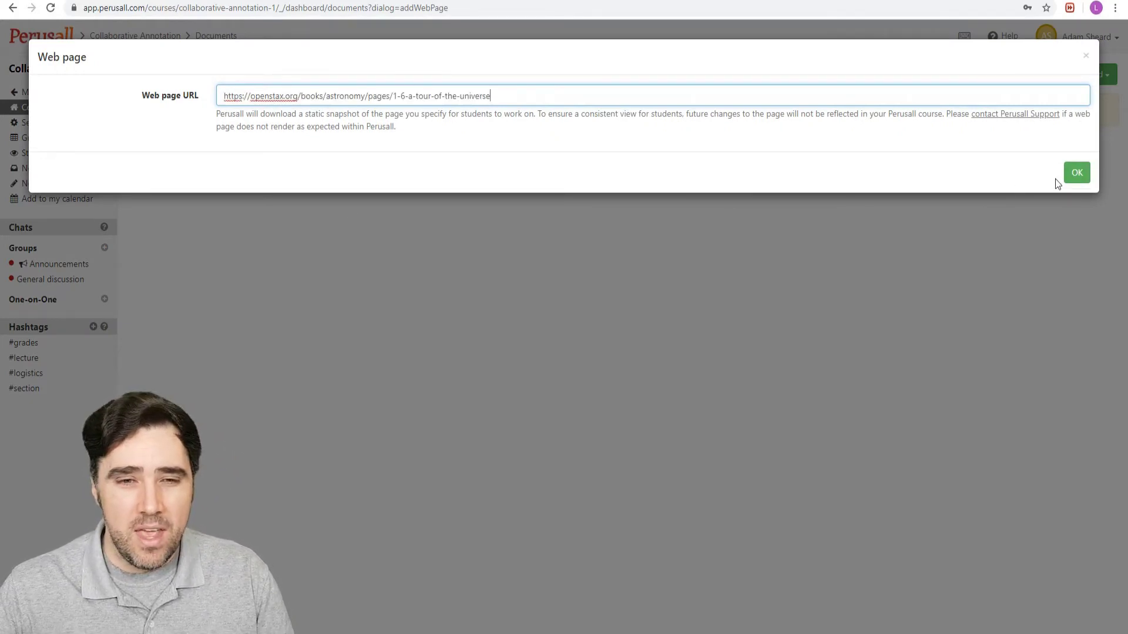
left_click(1077, 173)
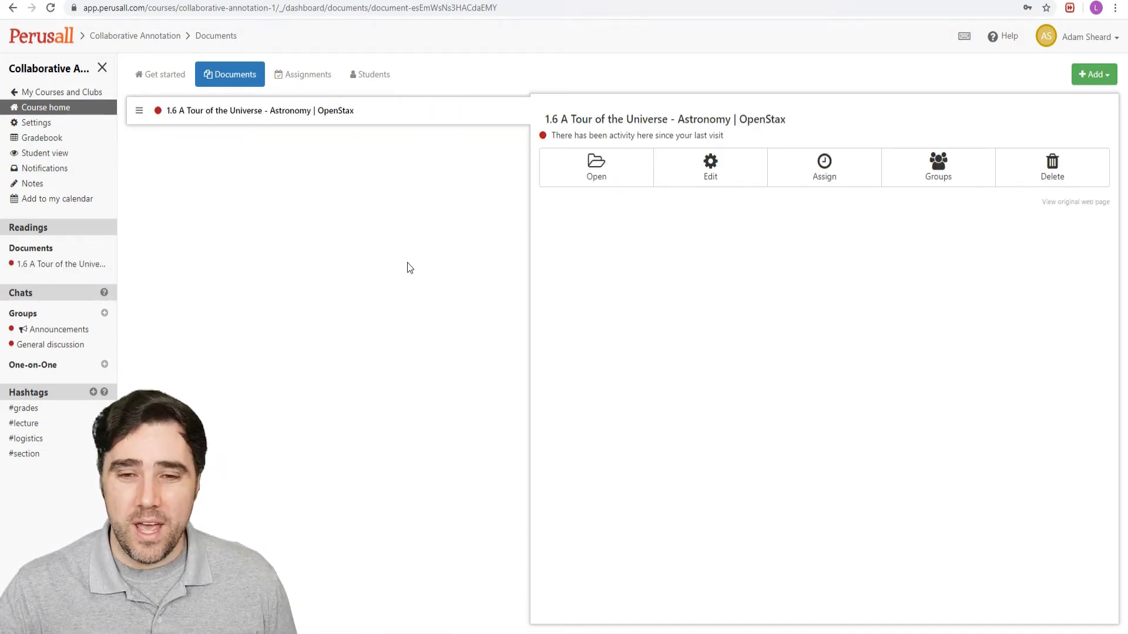
Open the '1.6 A Tour of the Universe' reading and scroll to its first paragraph.
left_click(595, 178)
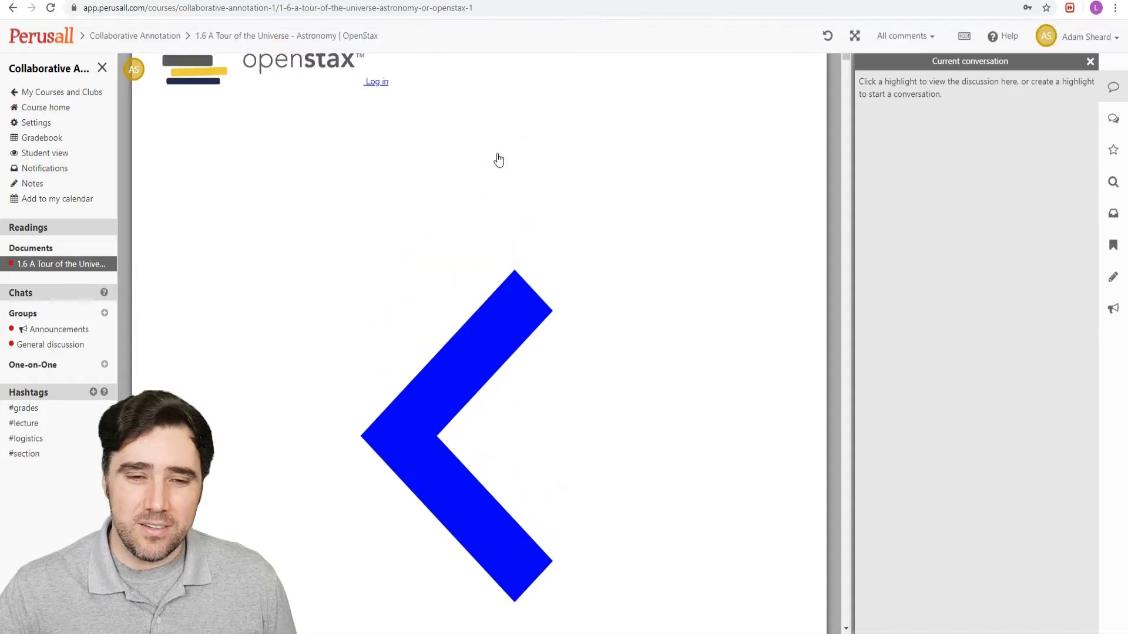
scroll(496, 163, "down", 6)
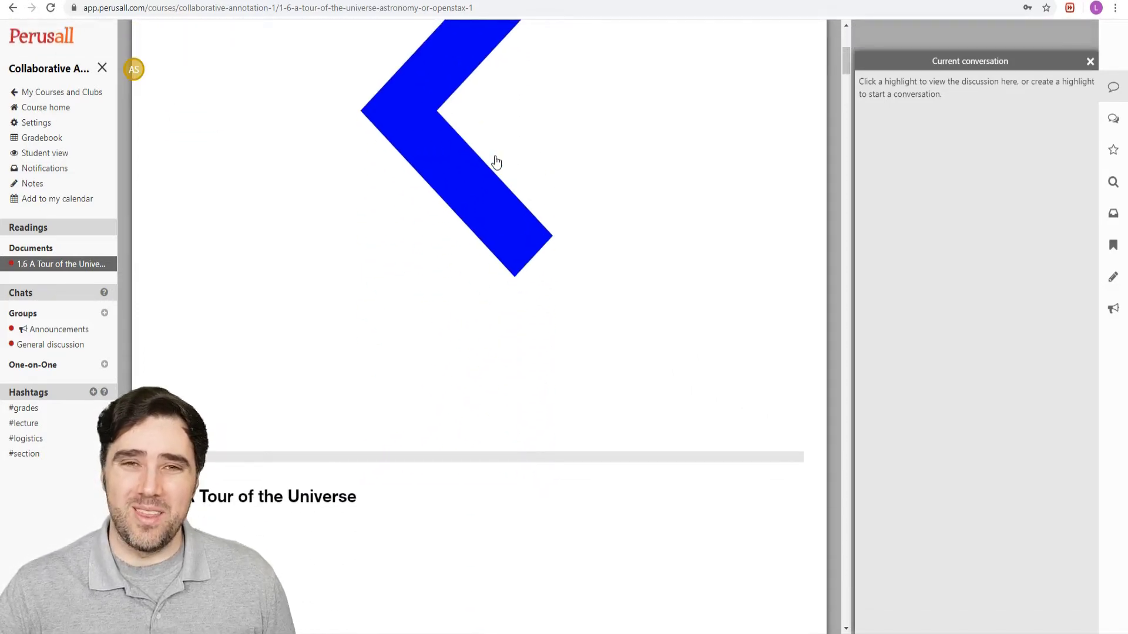
scroll(496, 162, "down", 8)
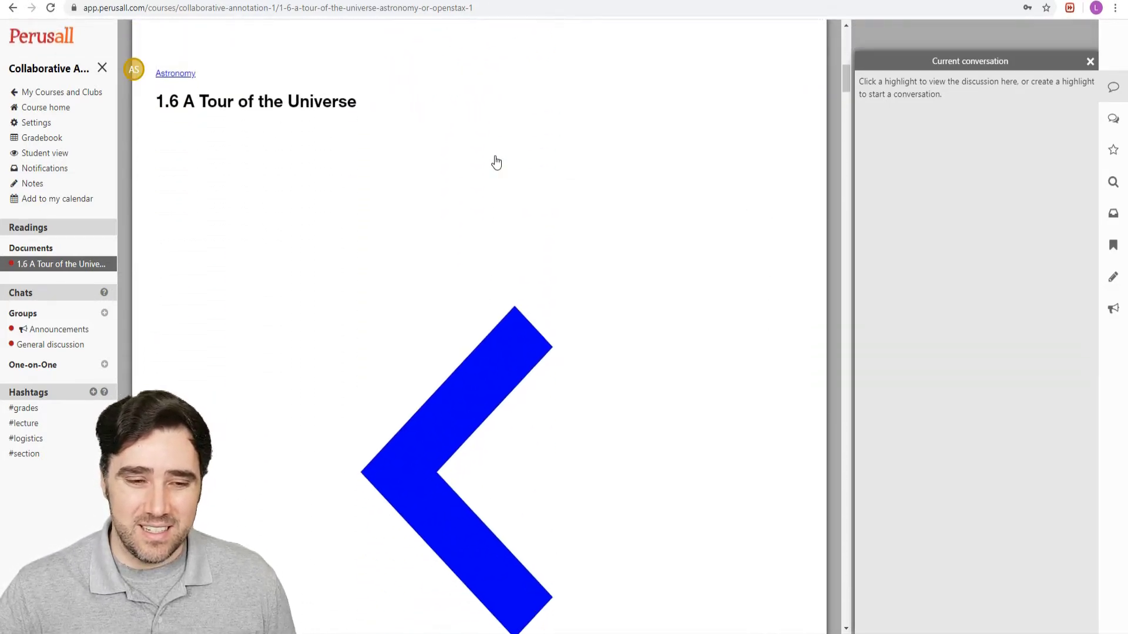
scroll(496, 163, "down", 10)
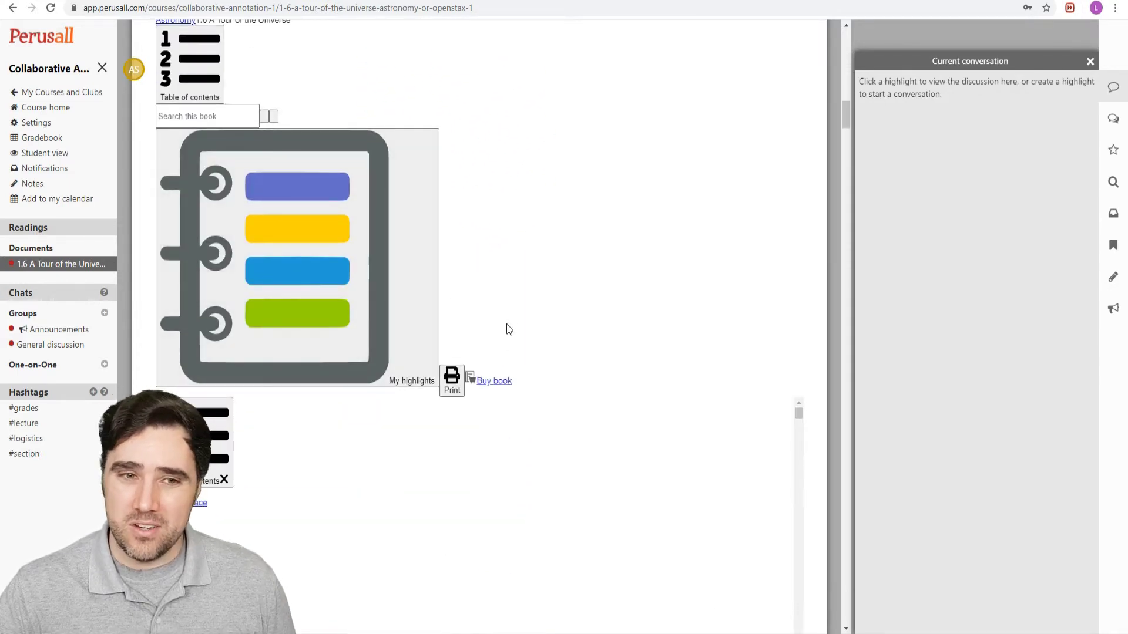
scroll(511, 317, "down", 4)
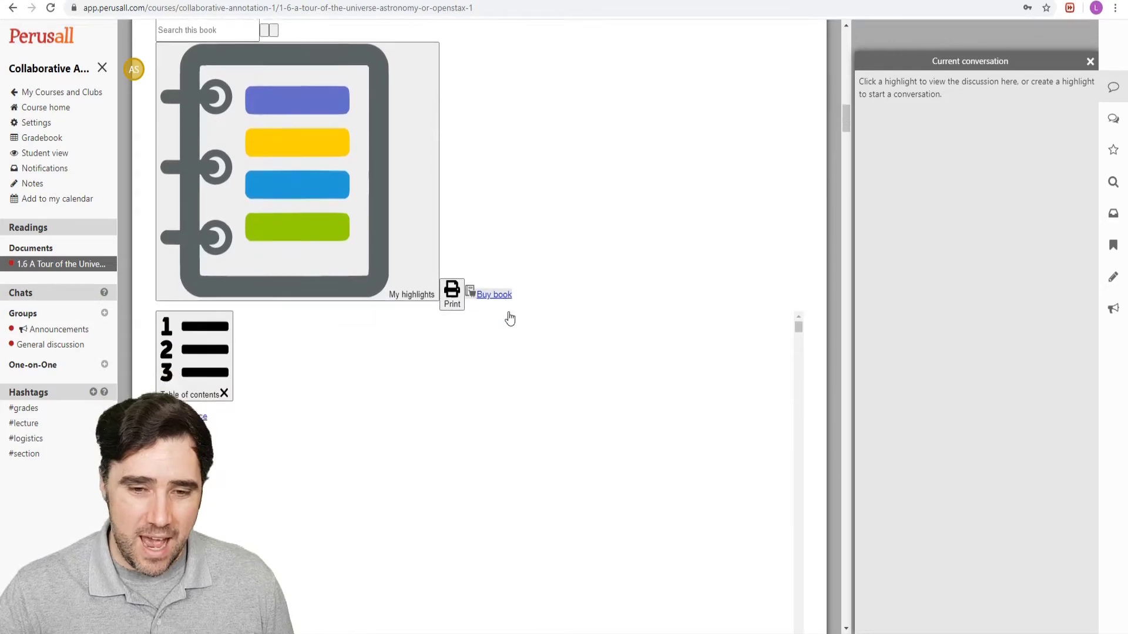
scroll(510, 318, "down", 7)
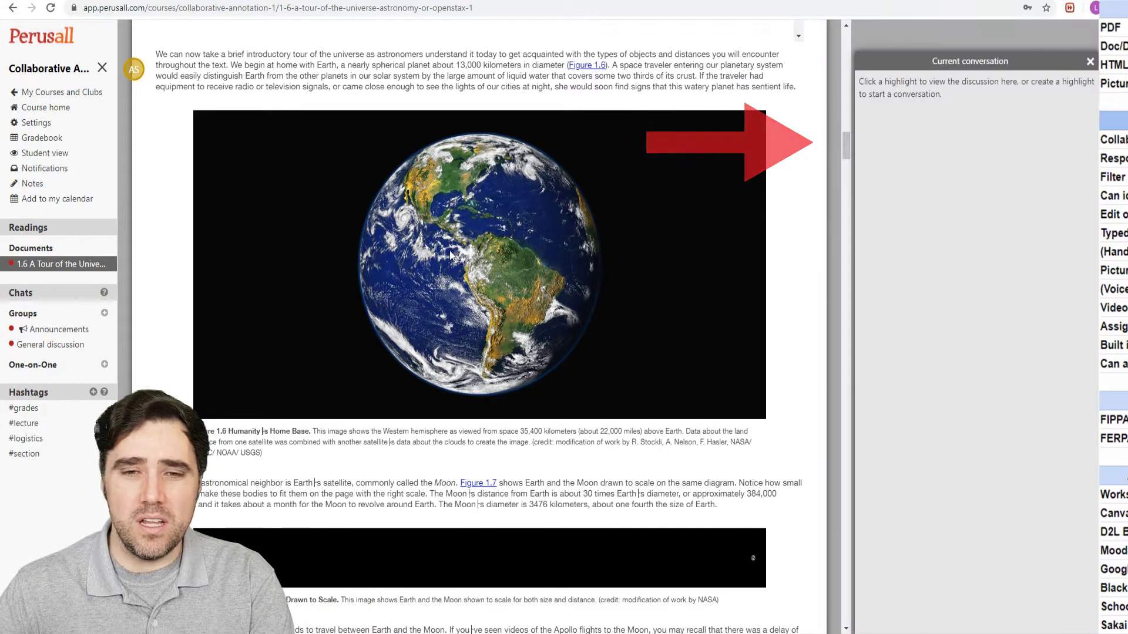
scroll(370, 114, "up", 1)
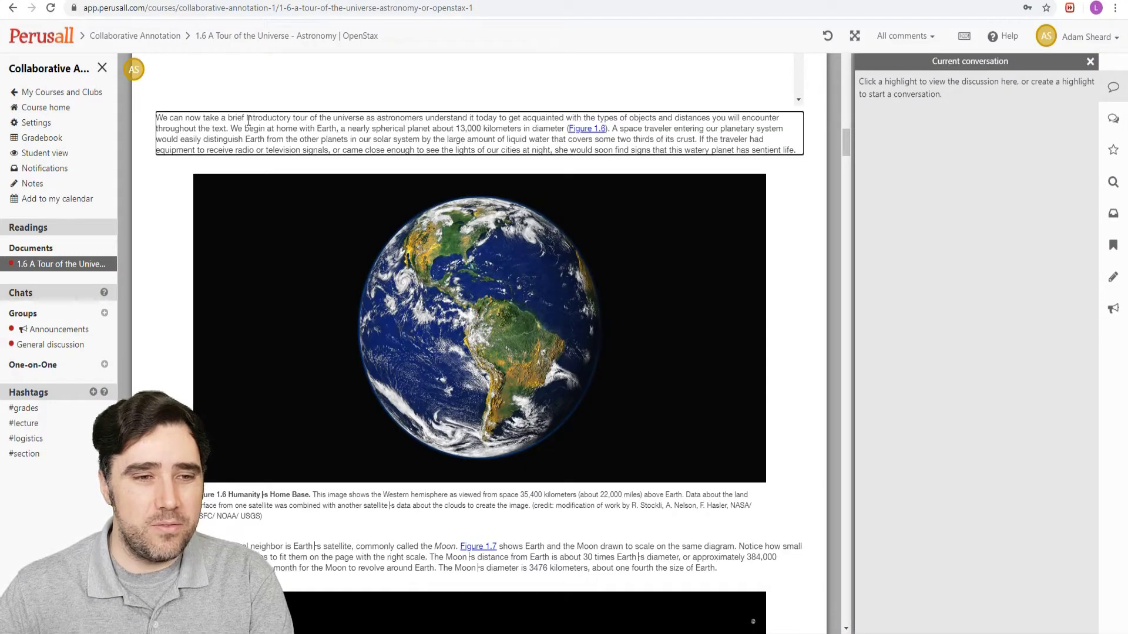
Highlight the reading's opening line and draft the comment 'What is your favourite planet?'.
left_click_drag(155, 118, 625, 117)
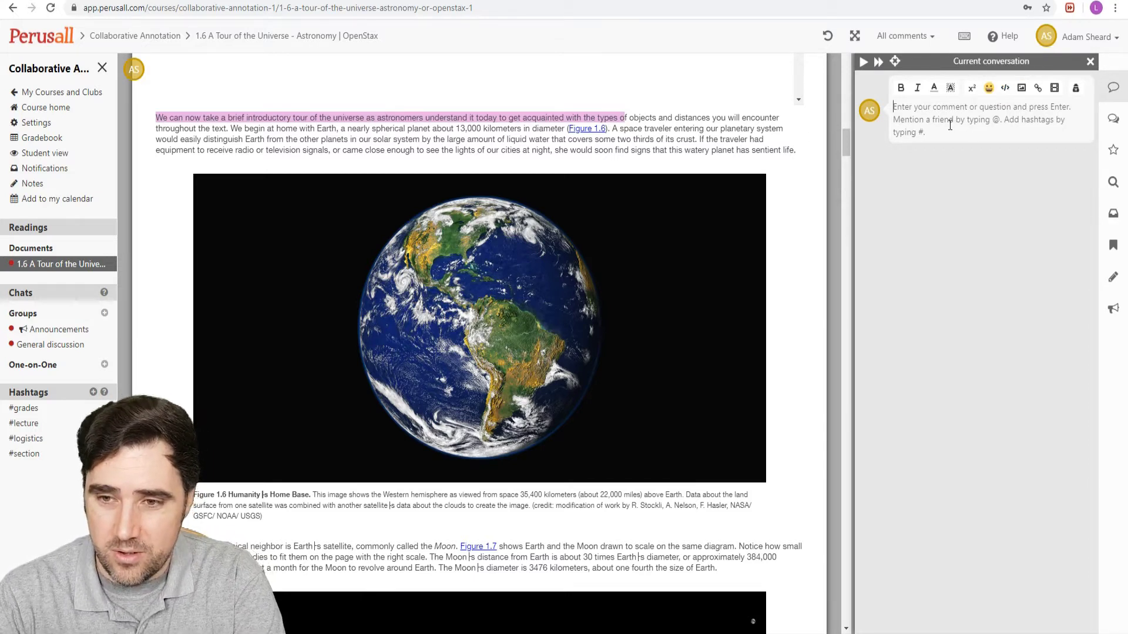
type("What is your favourite")
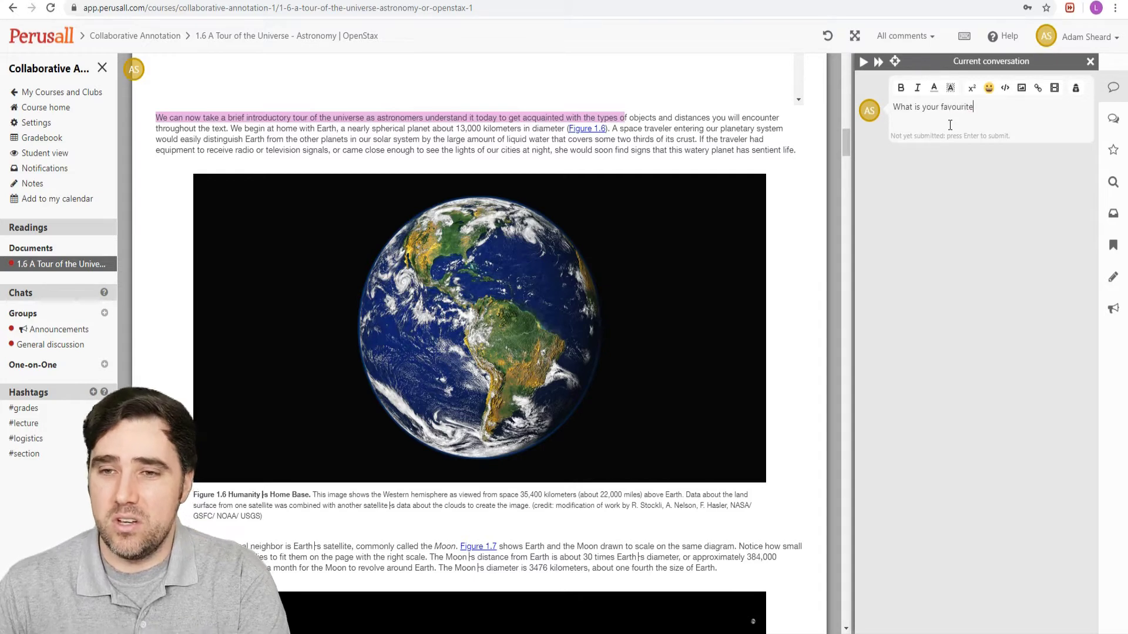
type(" planet?")
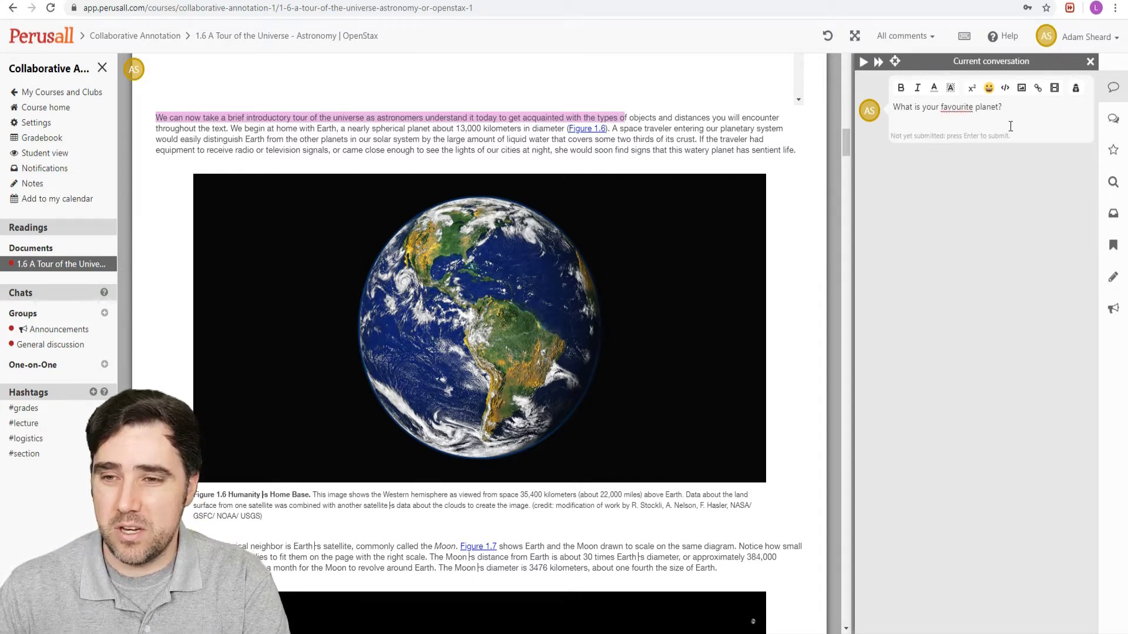
Embed the earth.jpg picture in the comment draft and bring up the Insert video window.
left_click(1021, 88)
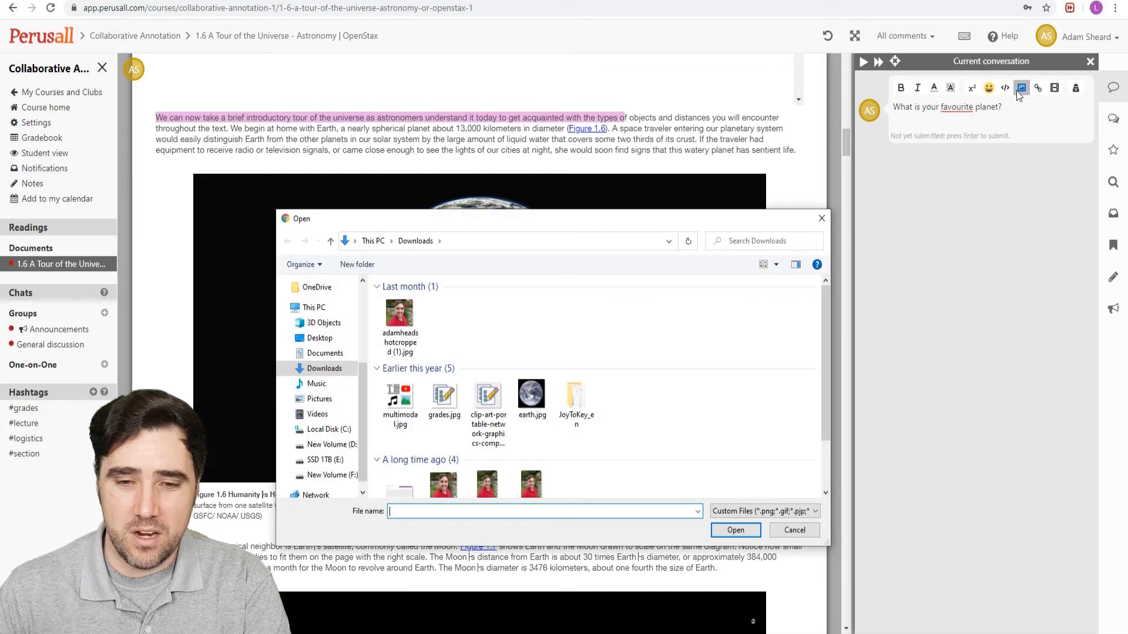
double_click(528, 408)
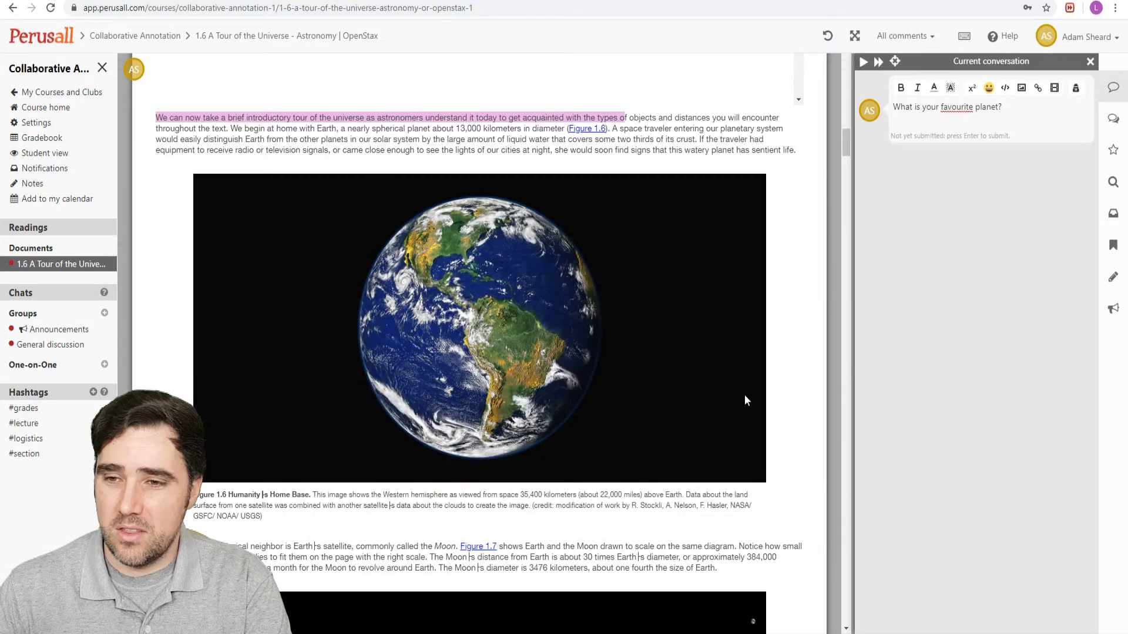
left_click(1056, 88)
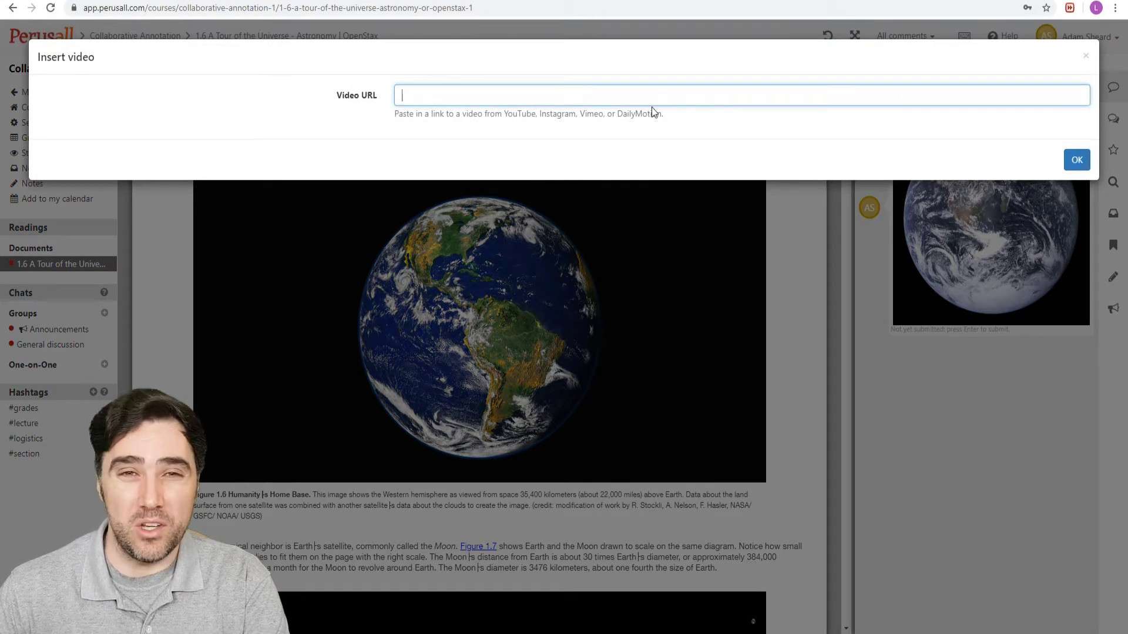
Take the Keyboard Cat video's YouTube address and return to Perusall's Insert video window.
left_click(311, 12)
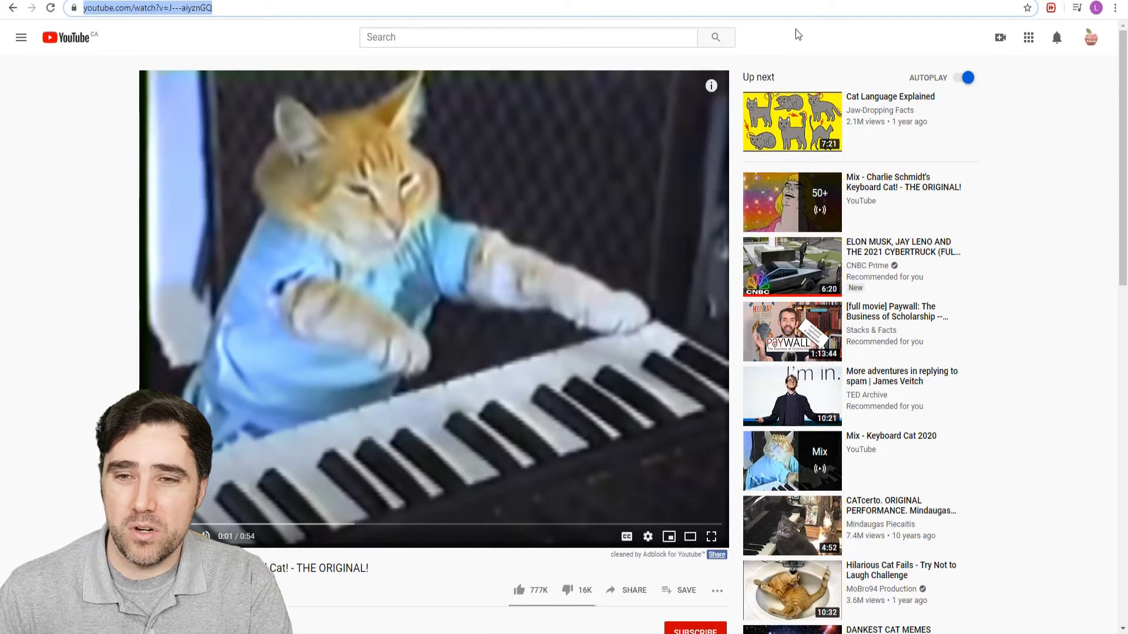
left_click(852, 0)
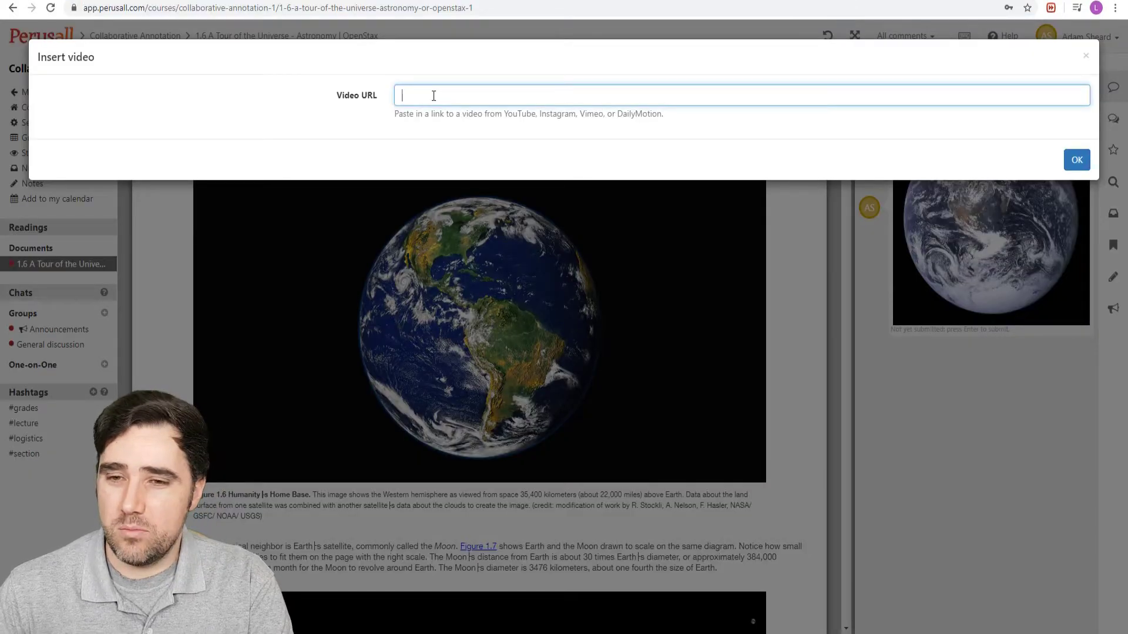
Embed and test the Keyboard Cat video, post the comment, then highlight Earth's 13,000 km diameter phrase.
type("https://www.youtube.com/watch?v=J---aiyznGQ")
left_click(1077, 160)
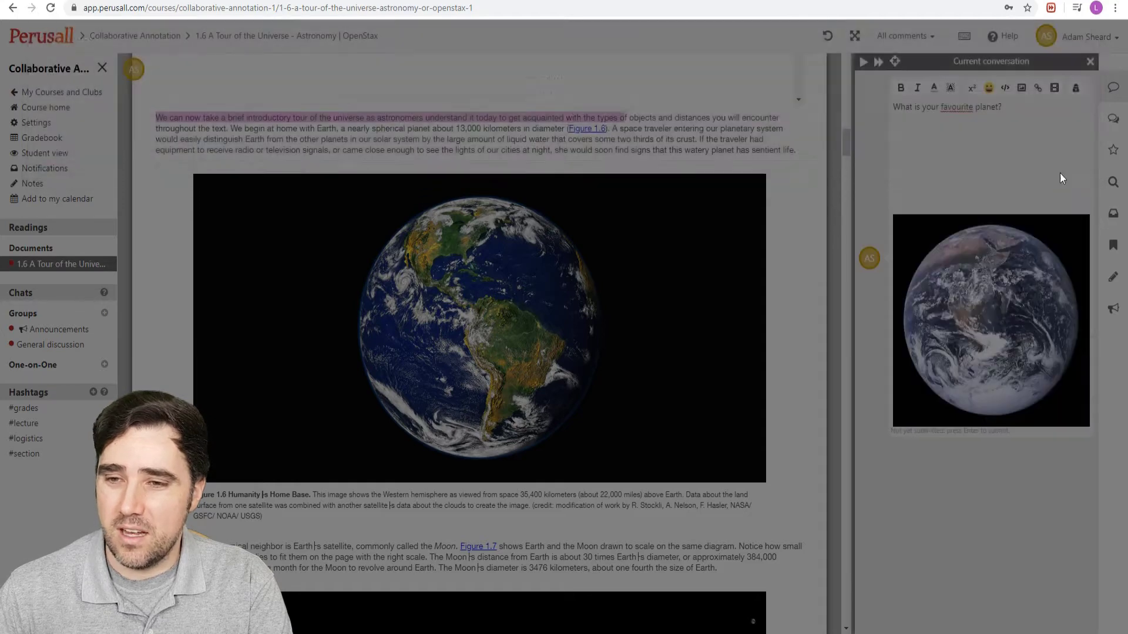
left_click(978, 161)
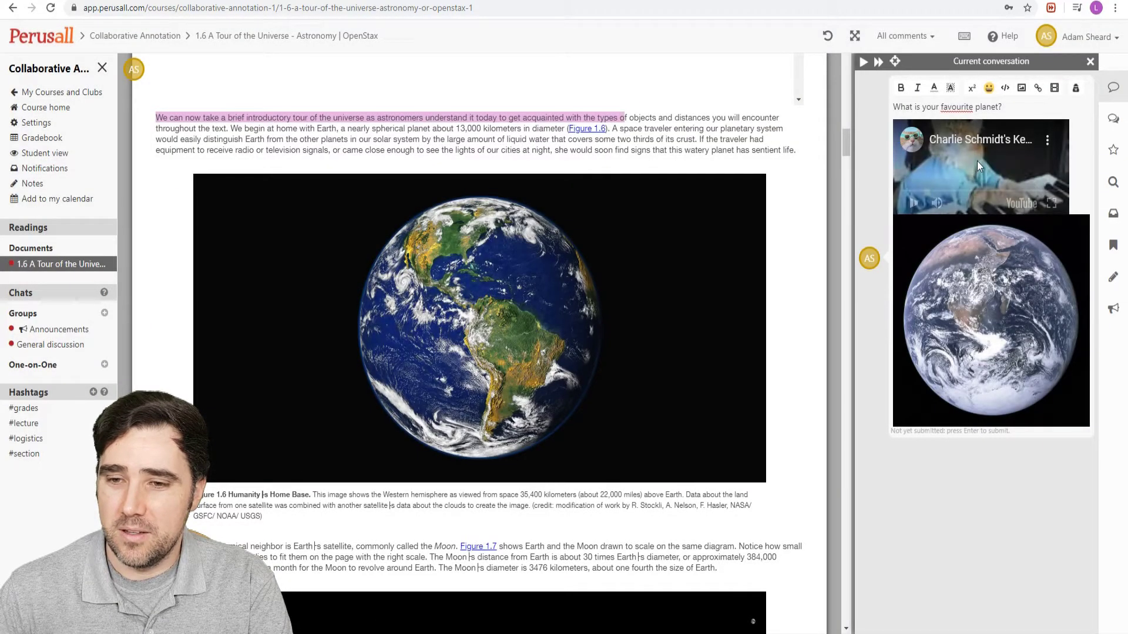
left_click(913, 204)
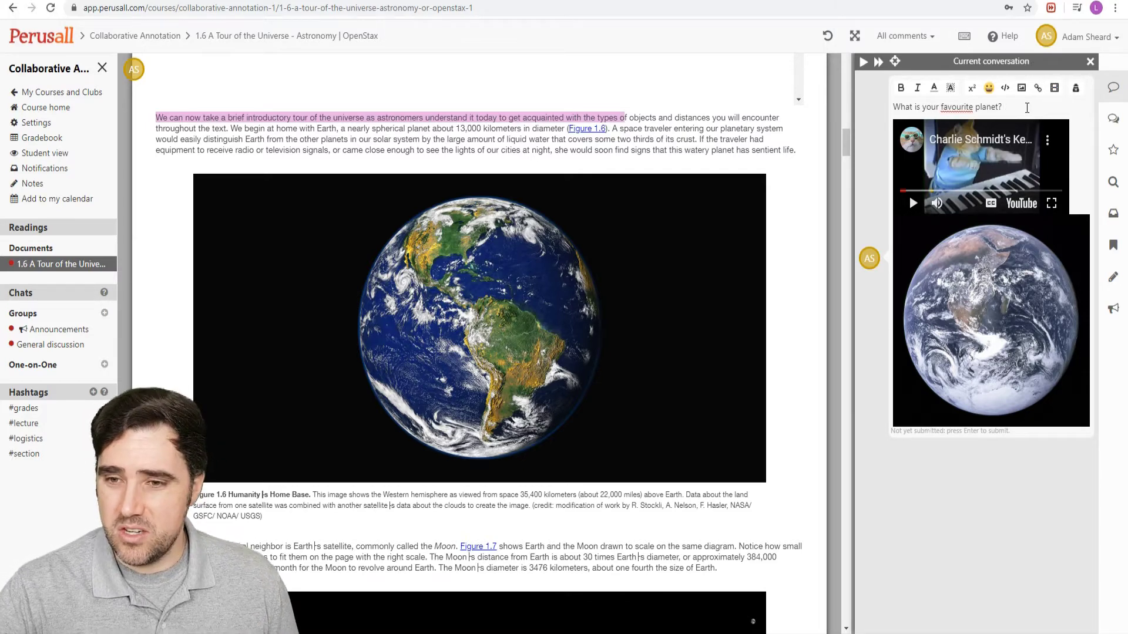
key("Return")
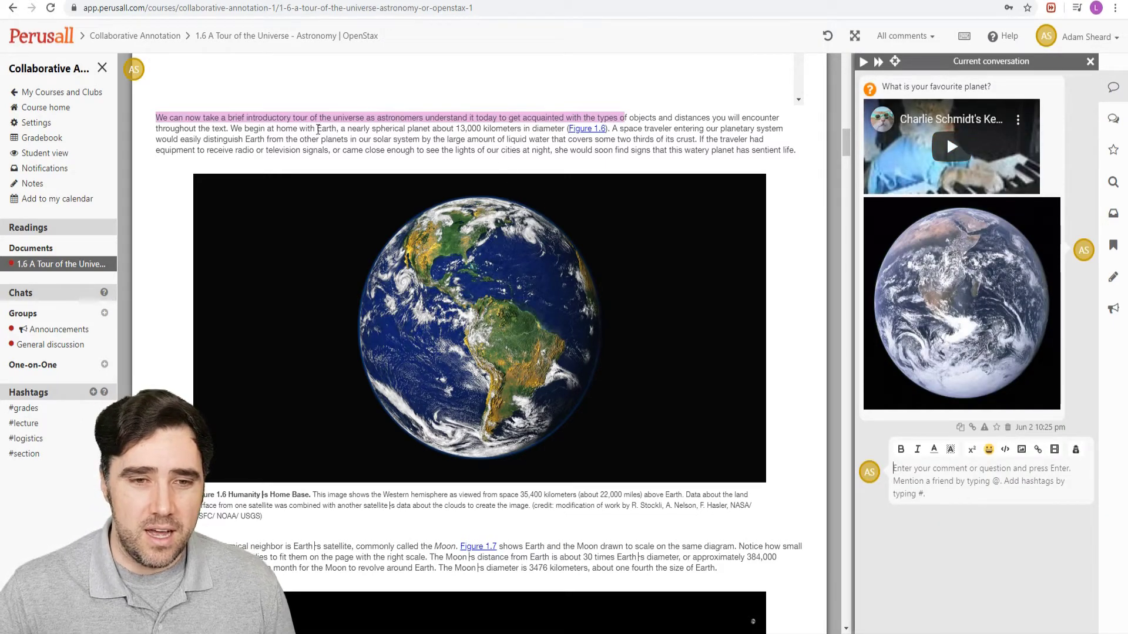
left_click_drag(341, 129, 565, 129)
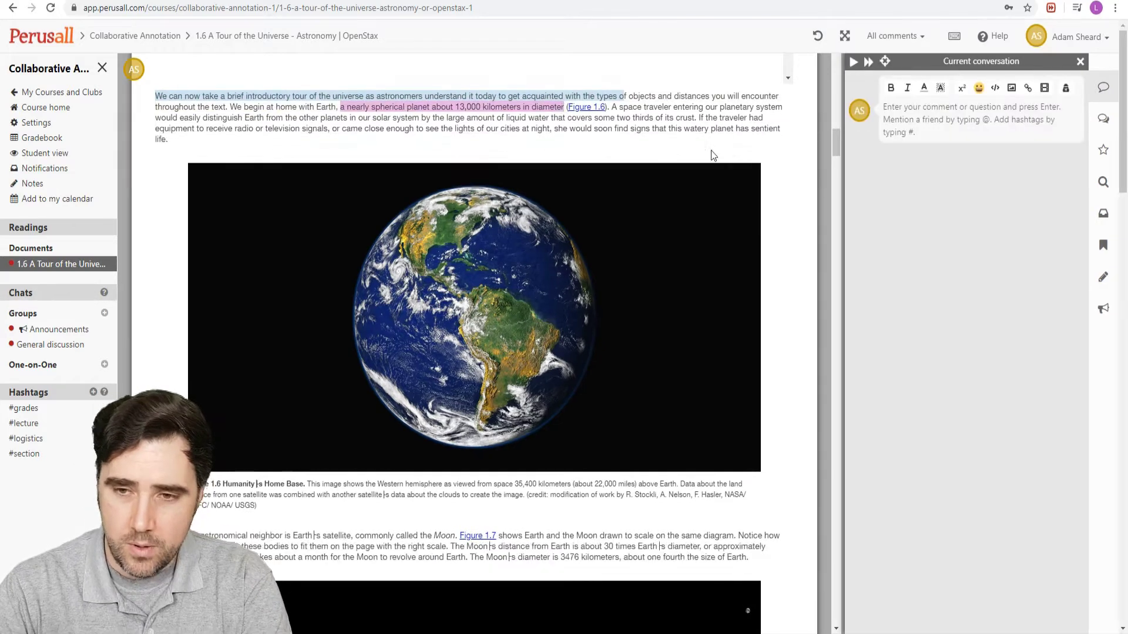
Post 'Wow that's high! Isn't it?' on the diameter phrase, then highlight 'radio or television signals'.
type("Wow that's hi")
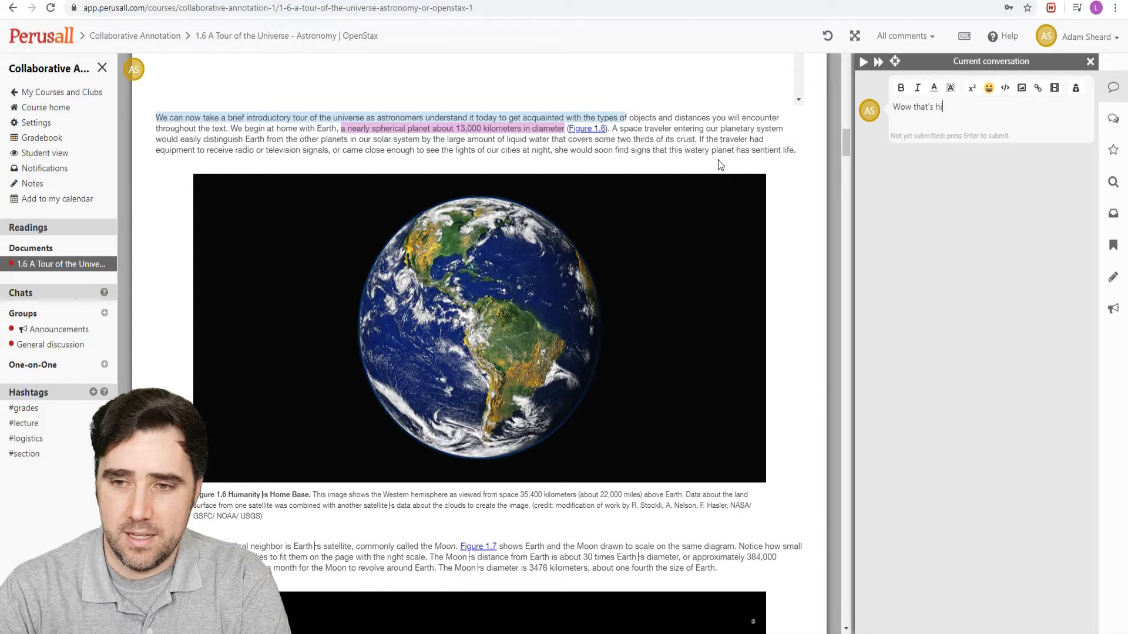
type("gh! Isn't it?")
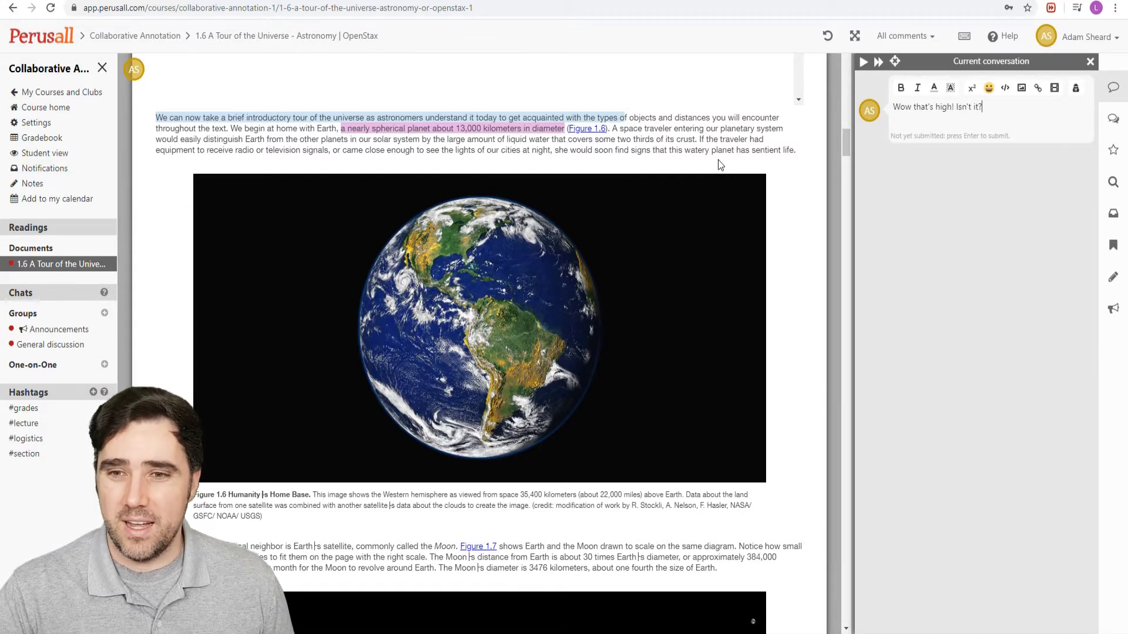
key("Return")
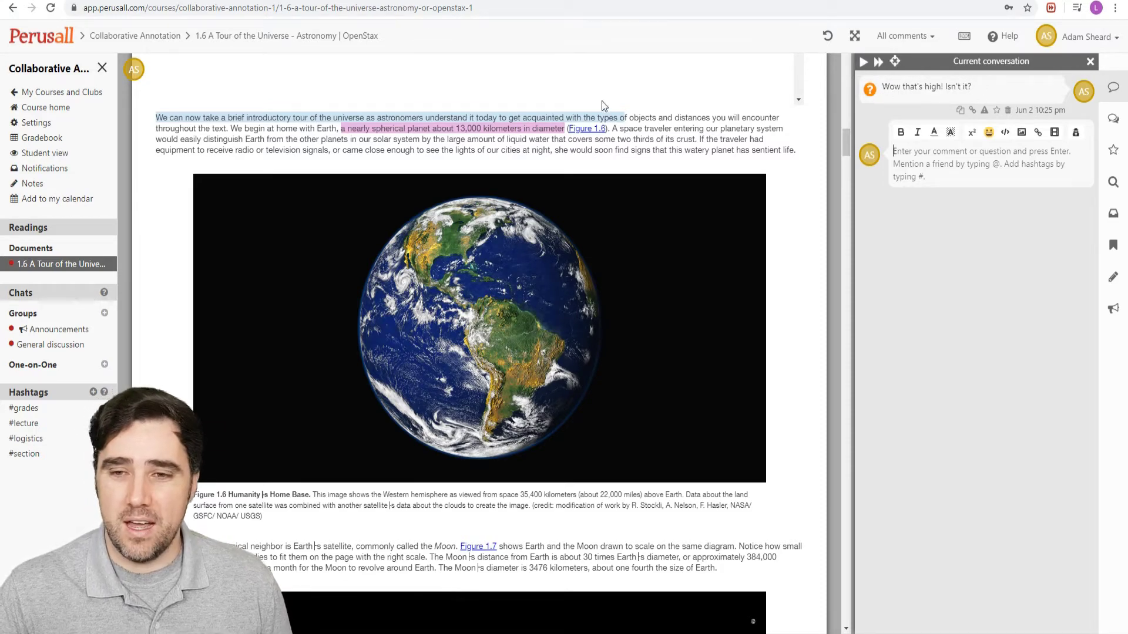
left_click(580, 118)
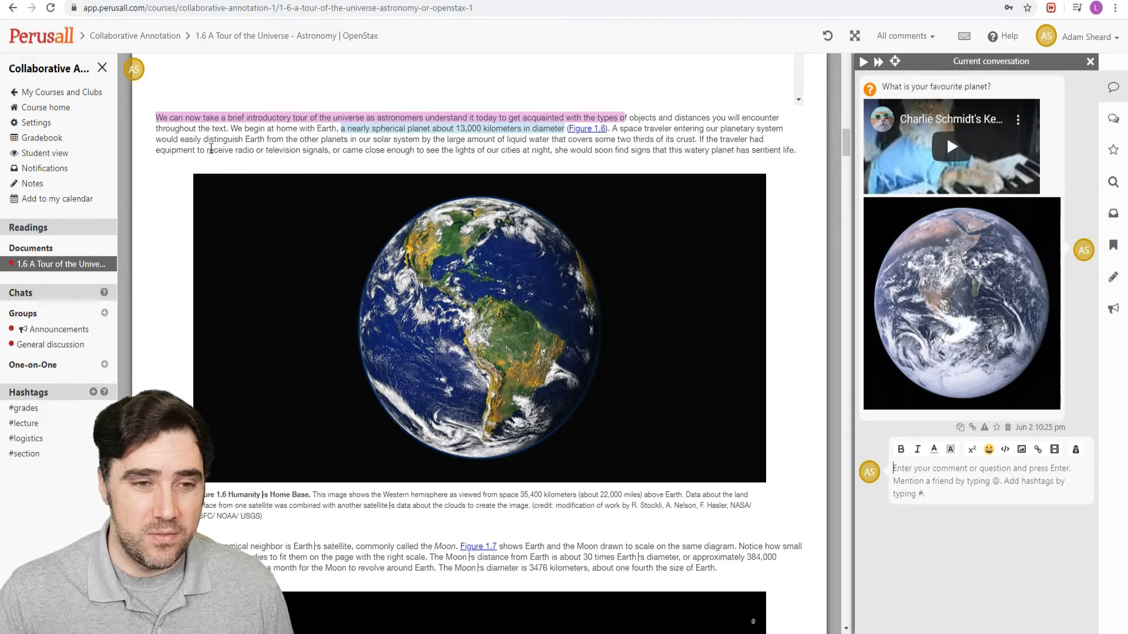
left_click_drag(235, 150, 329, 150)
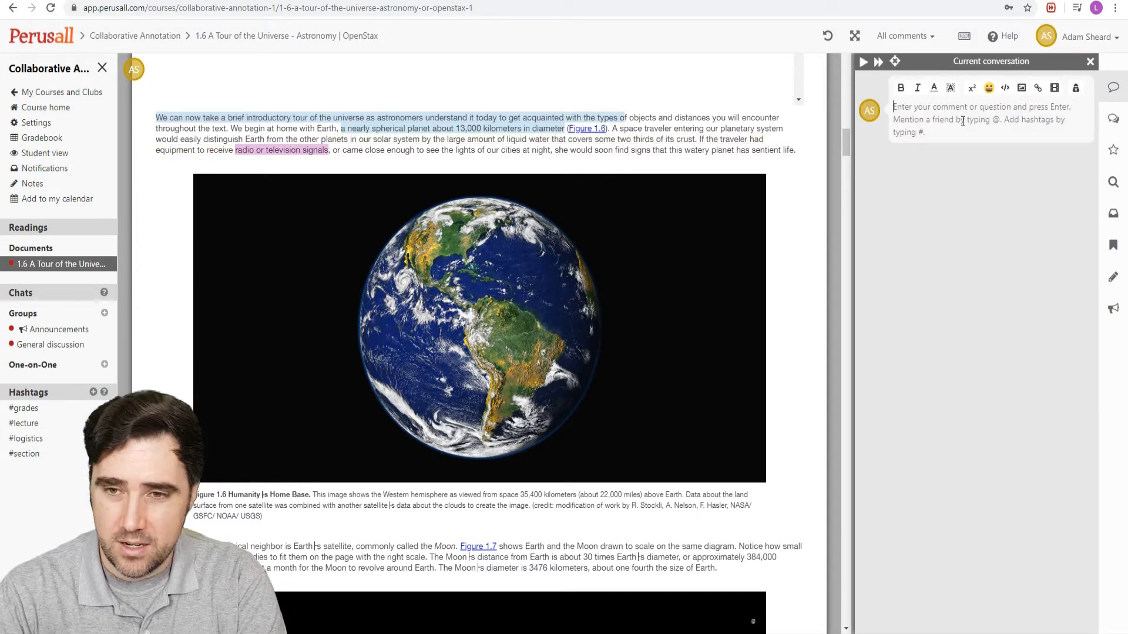
Post 'Tiger King is the best TV show ever!' on the highlight and flag it as a question.
type("Tiger King is the")
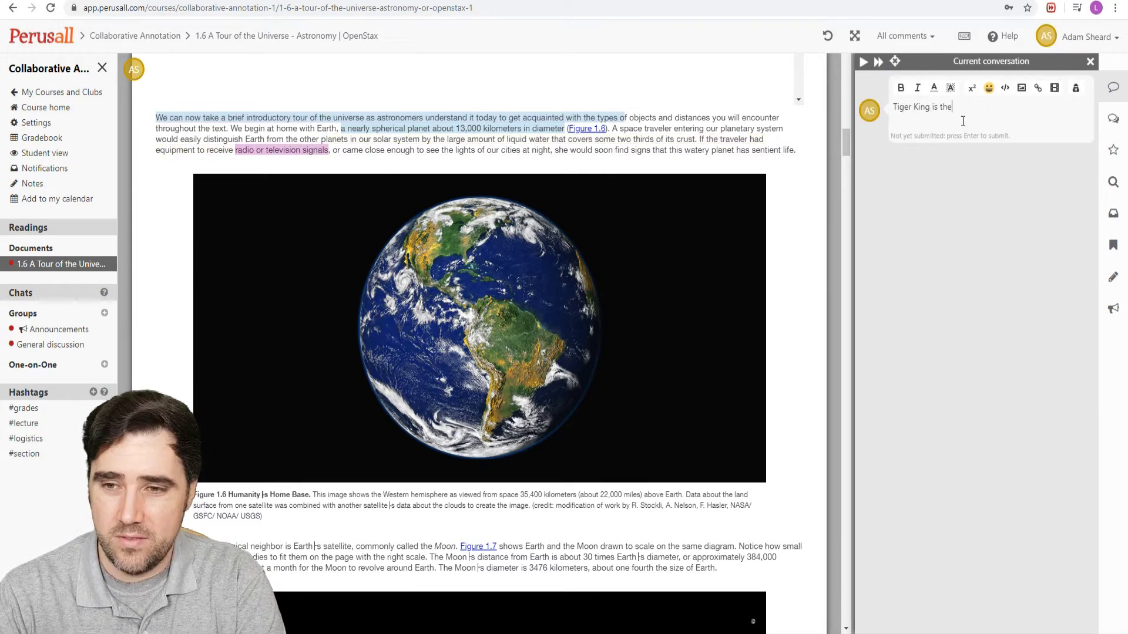
type(" best TV show eve")
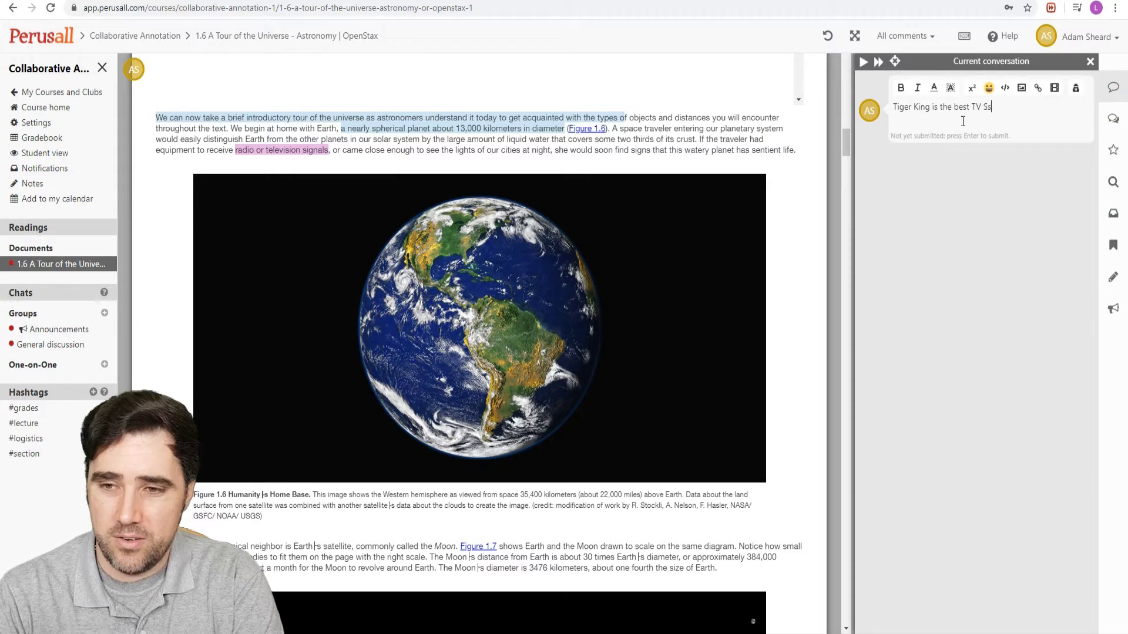
type("r!")
key("Return")
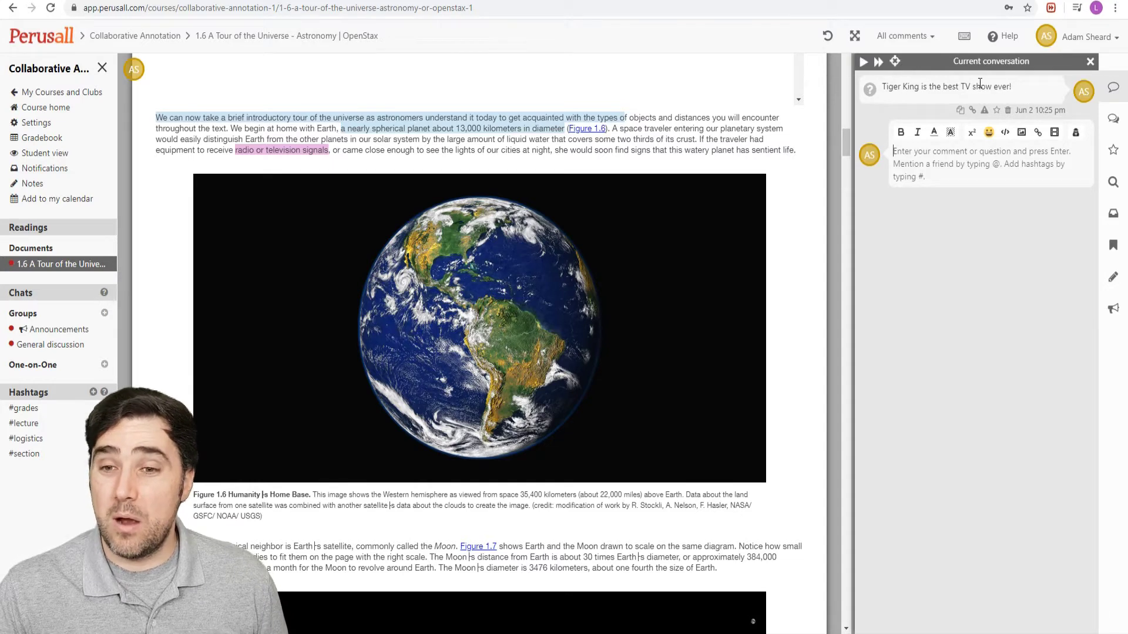
left_click(870, 89)
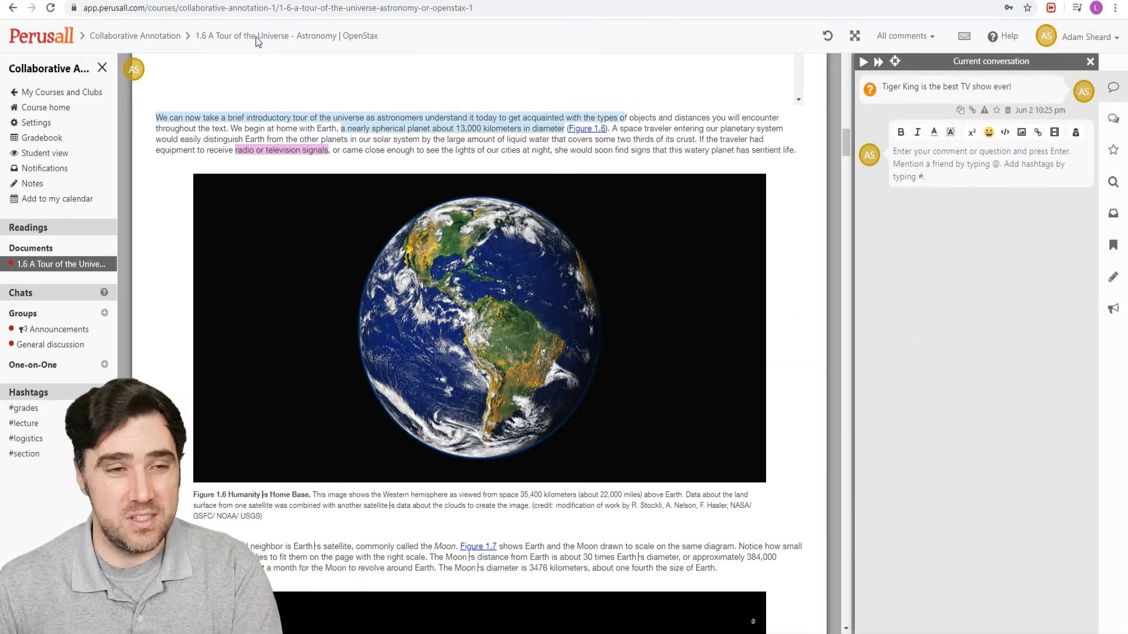
Start a new assignment covering the entire '1.6 A Tour of the Universe - Astronomy | OpenStax' reading.
left_click(154, 42)
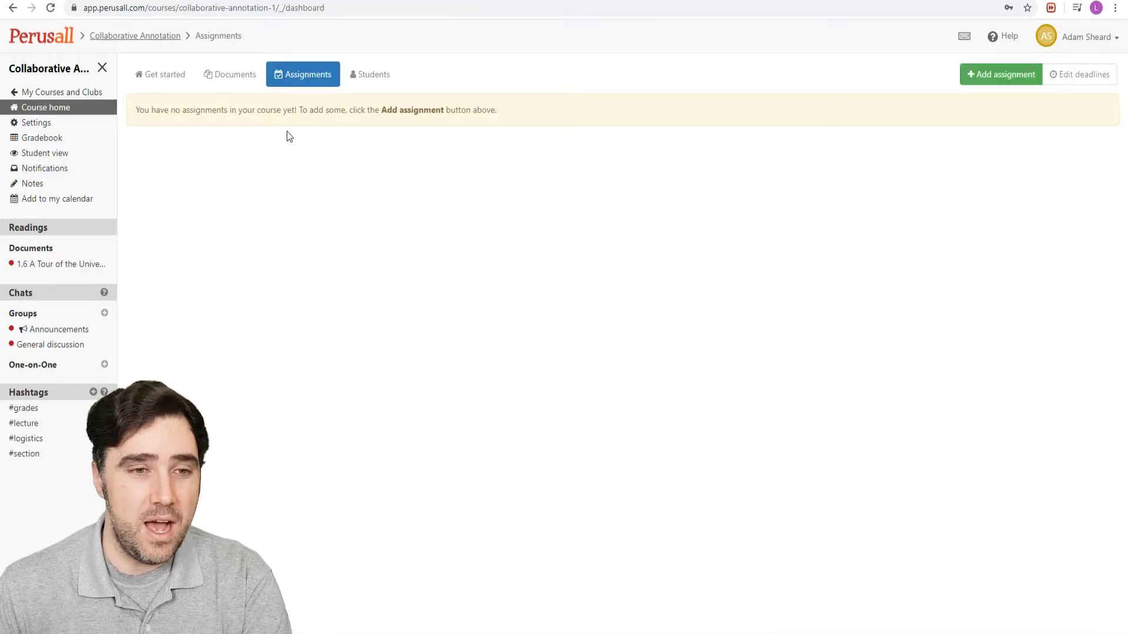
left_click(221, 75)
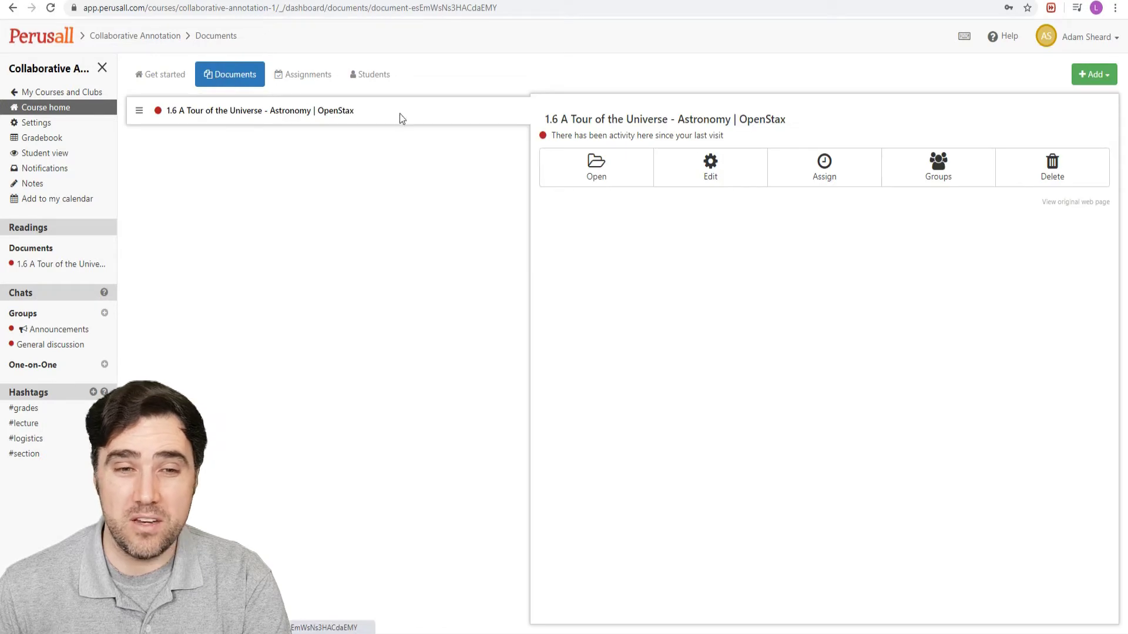
left_click(298, 78)
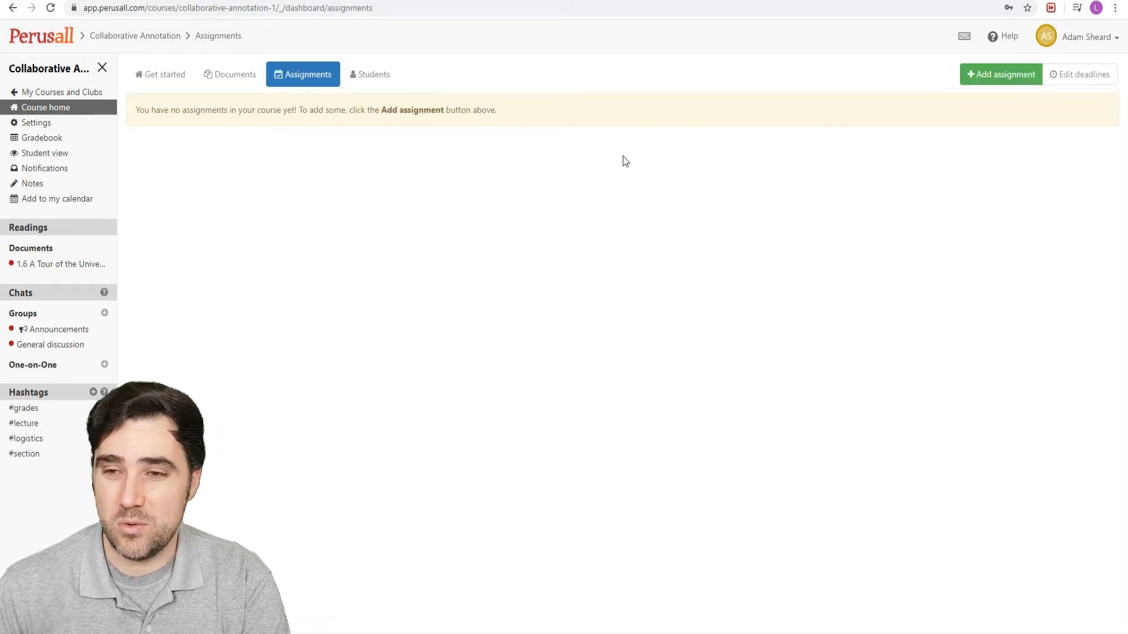
left_click(988, 79)
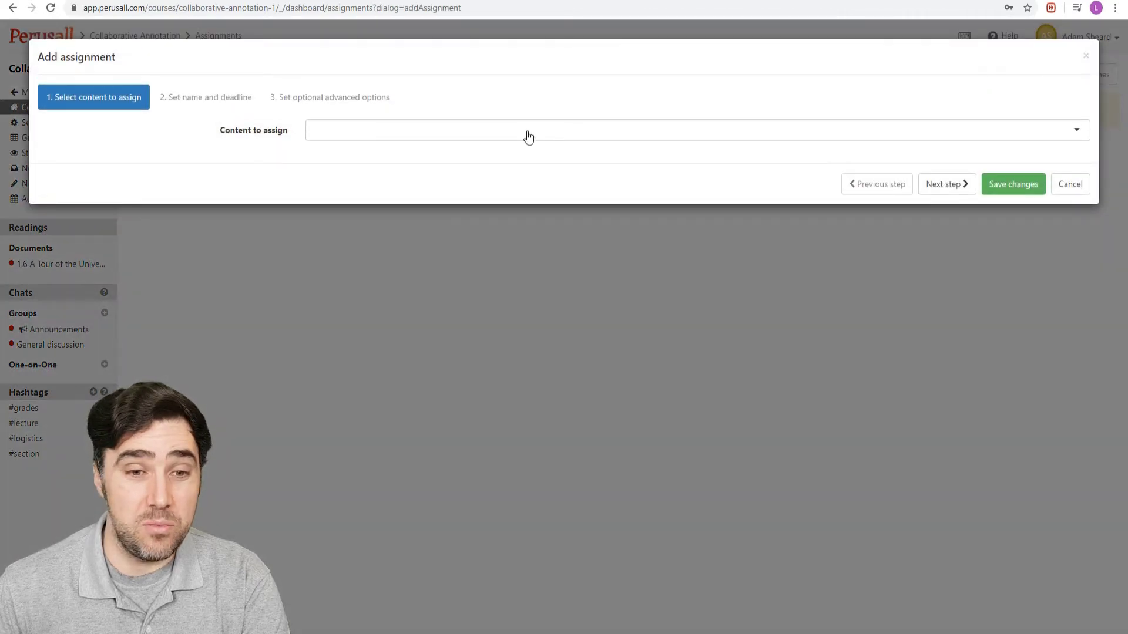
left_click(528, 130)
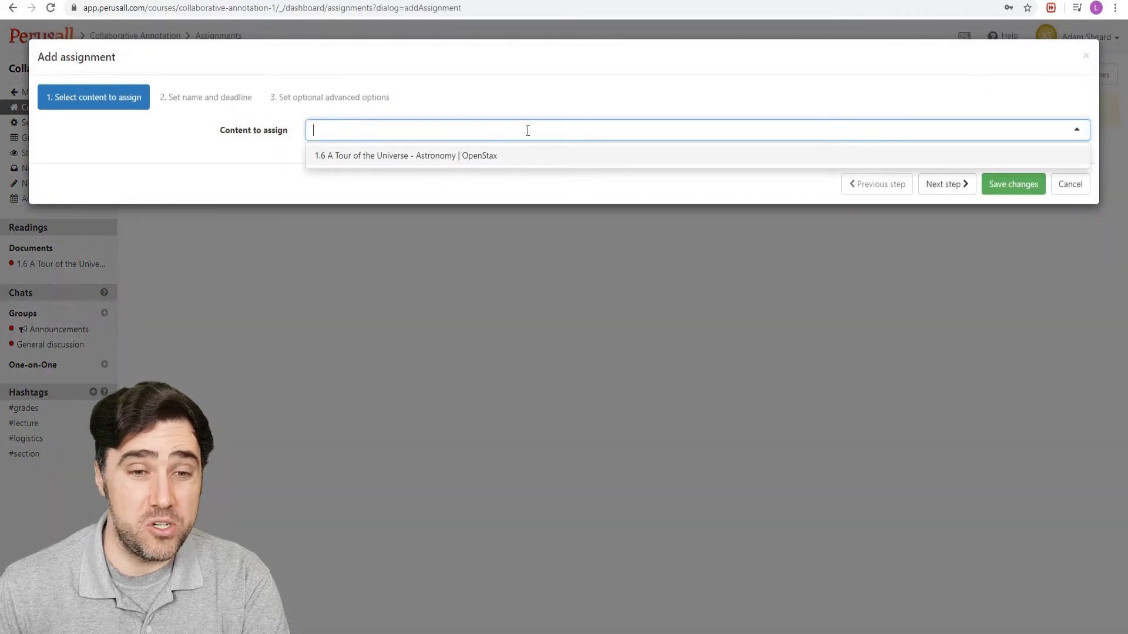
left_click(418, 158)
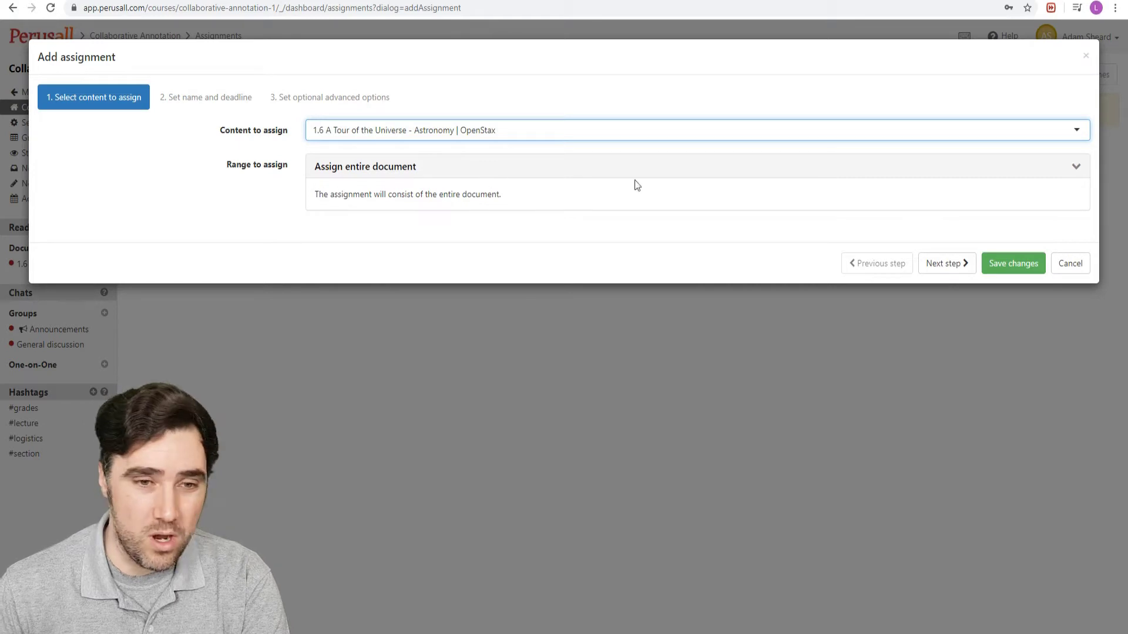
left_click(1076, 169)
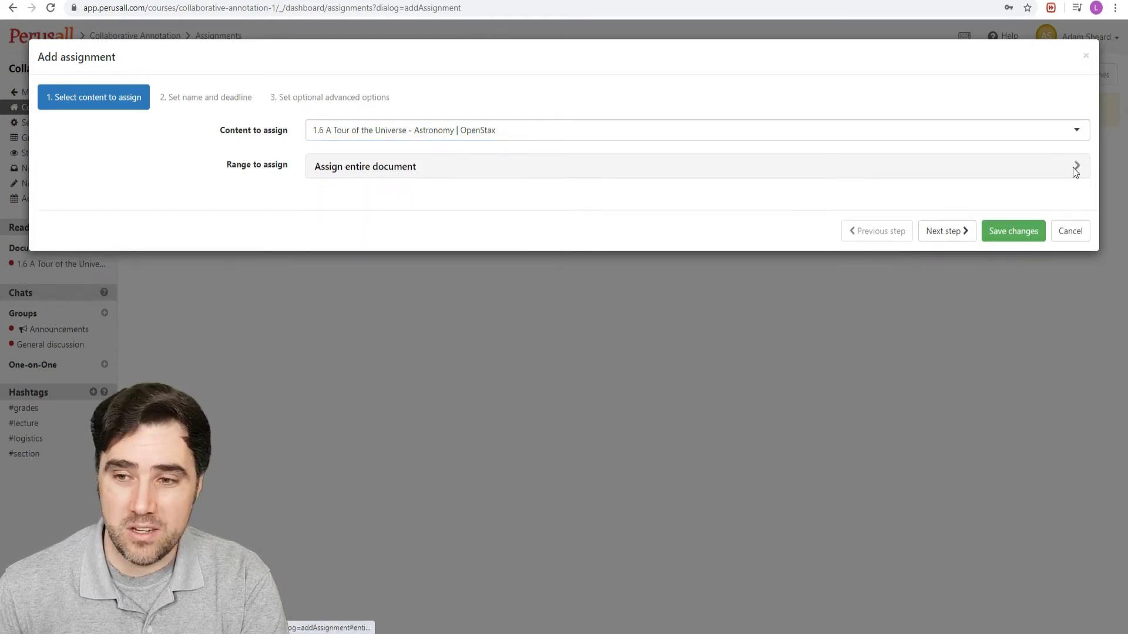
left_click(1076, 170)
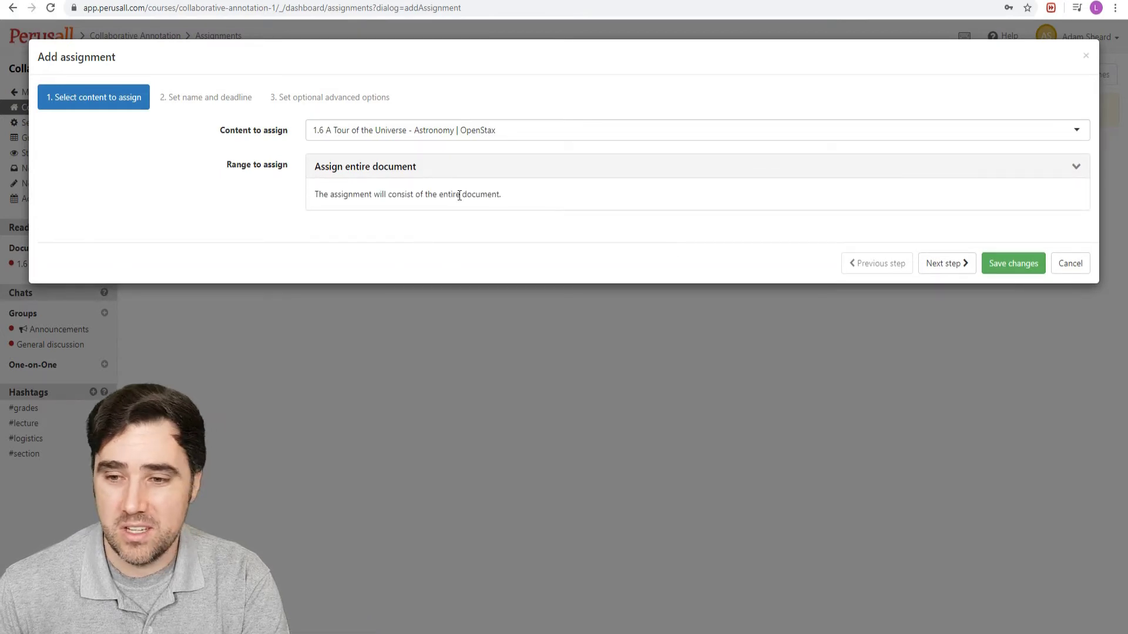
Set the assignment's submission deadline to June 5, 2020.
left_click(962, 265)
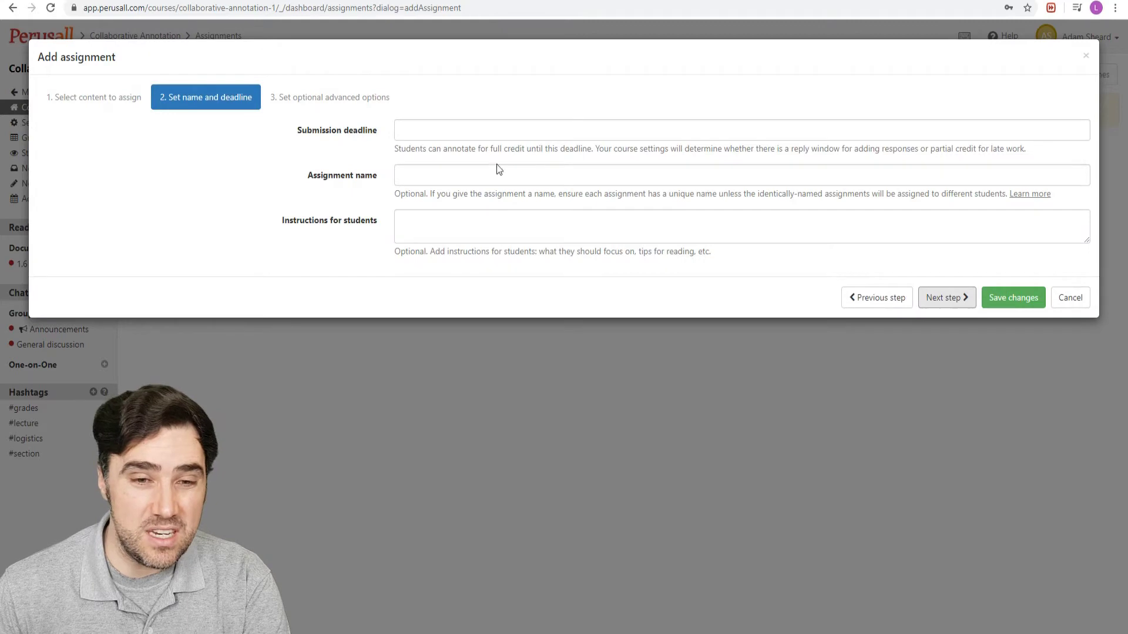
left_click(465, 132)
left_click(537, 191)
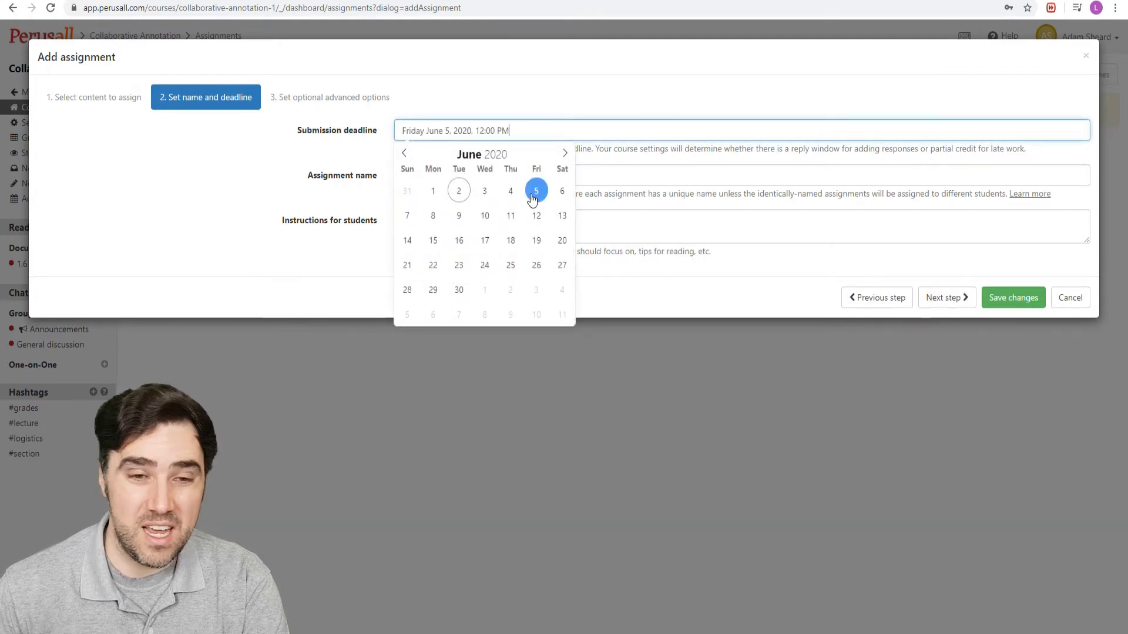
Name it 'Astronomy collaborative annotation' with instructions 'Annotate at least 2 things and respond to at least 2 other comment'.
left_click(414, 171)
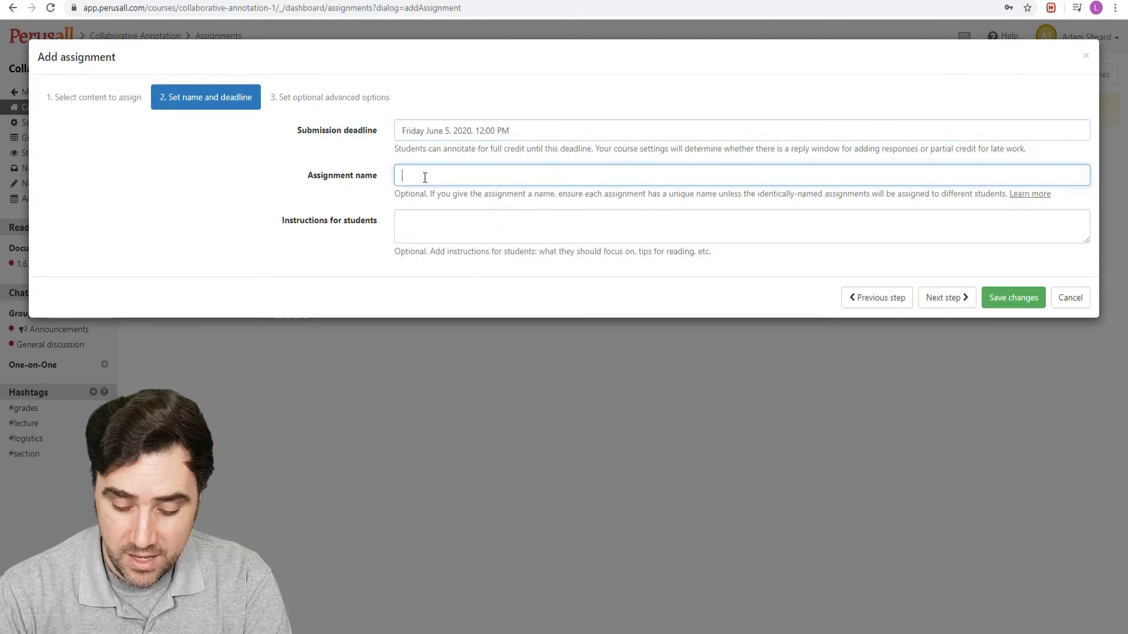
type("Astronomy")
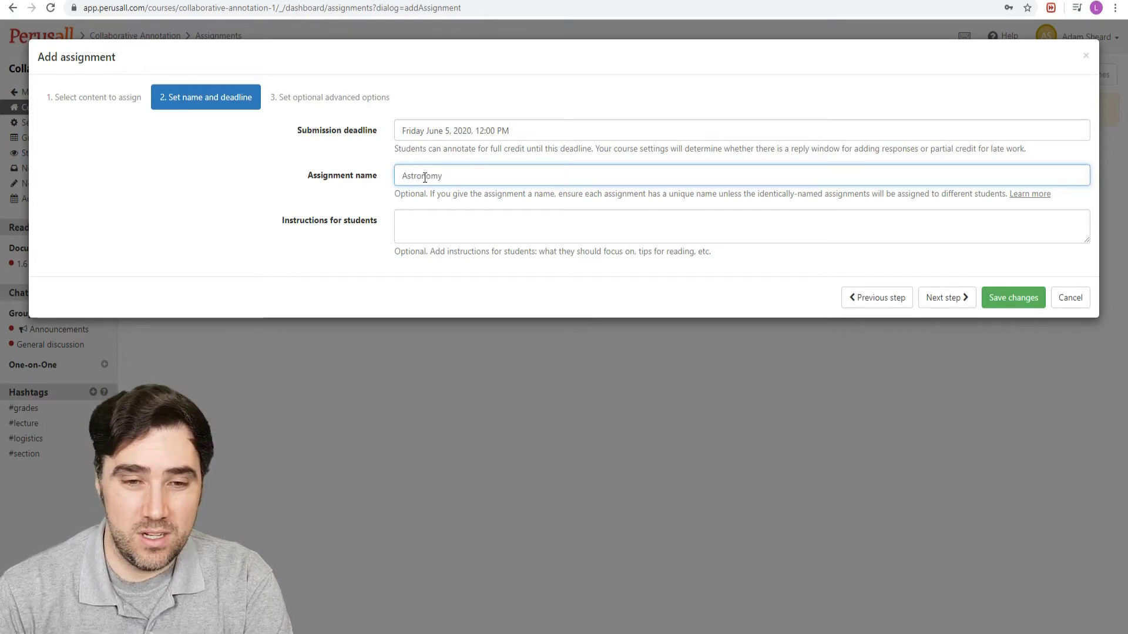
type(" collaborative")
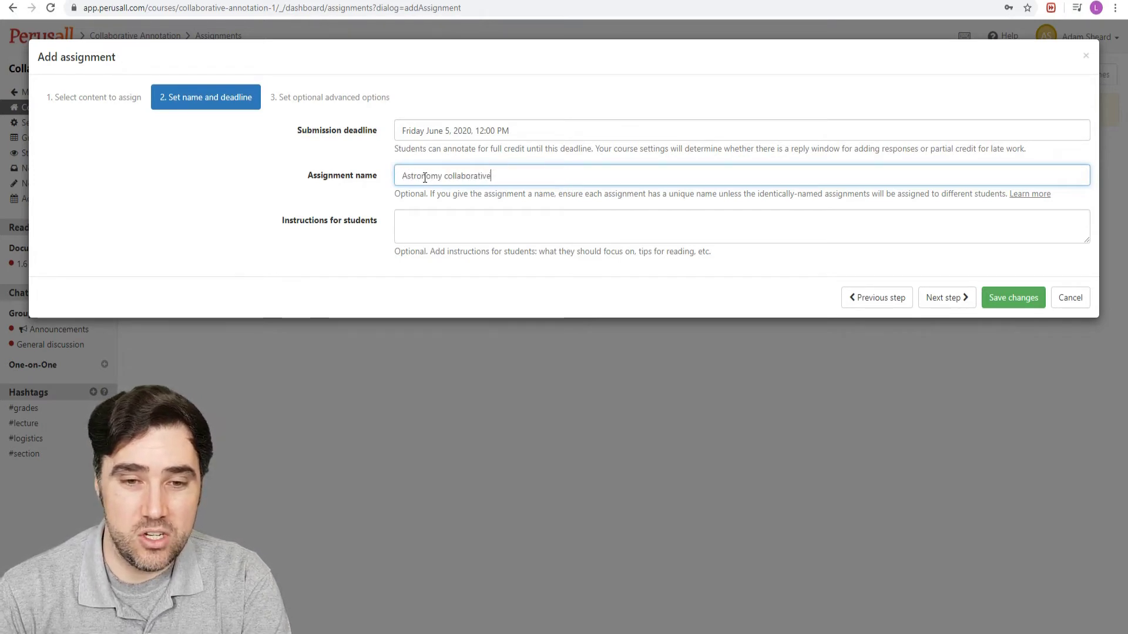
type("annoation")
key("BackSpace")
key("BackSpace")
key("BackSpace")
key("BackSpace")
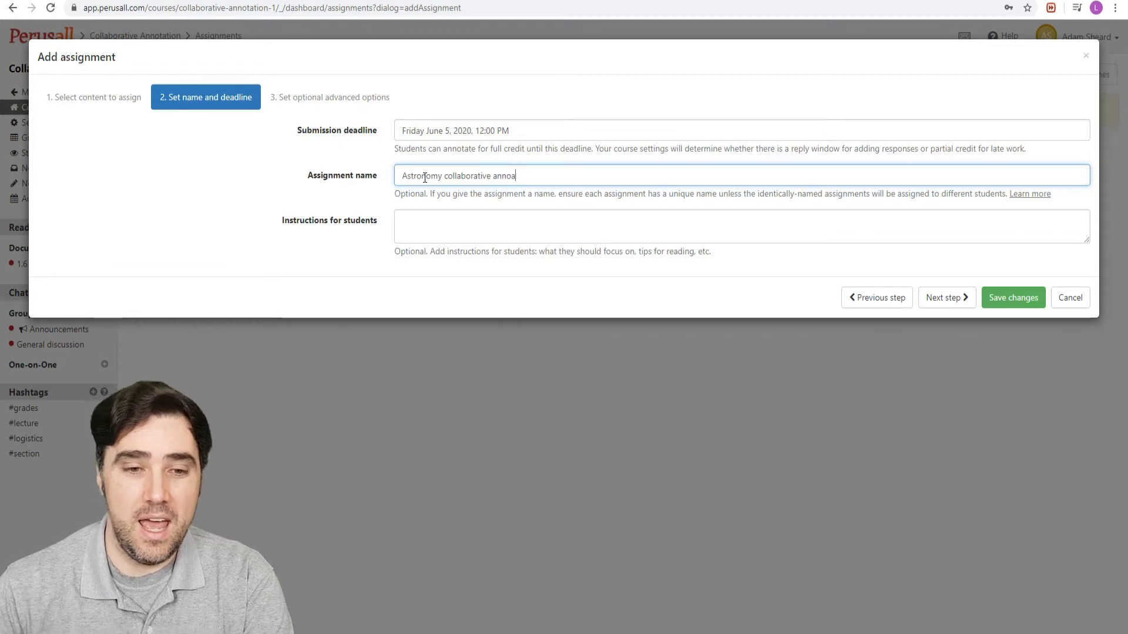
type("tion")
left_click(427, 220)
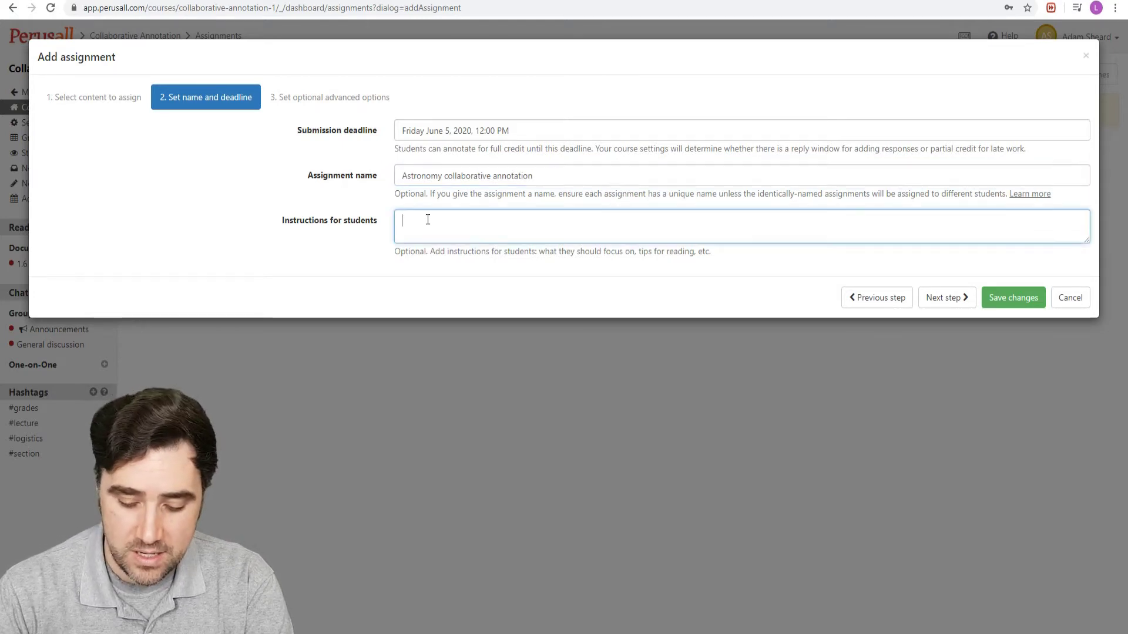
type("Annotate ")
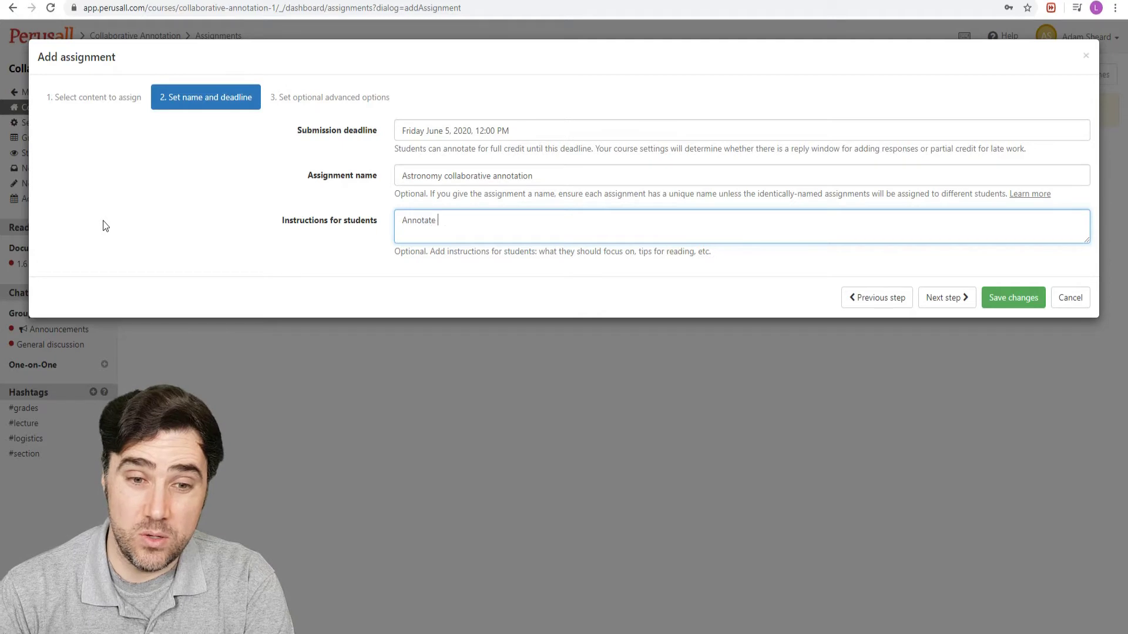
type("at least 2 things and re")
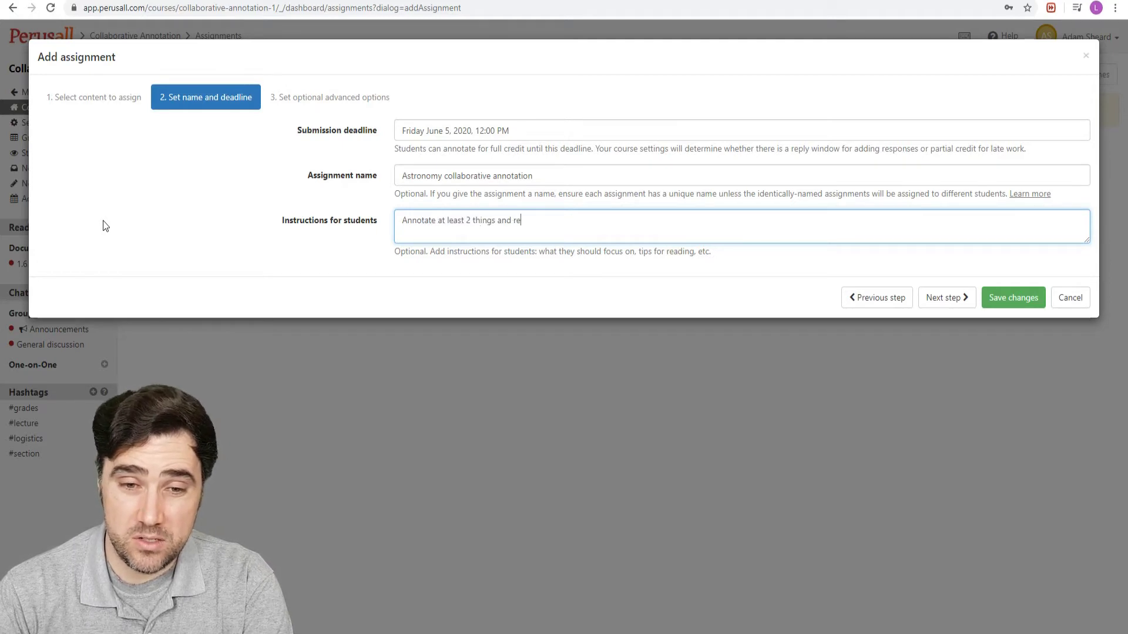
type("spond to at least ")
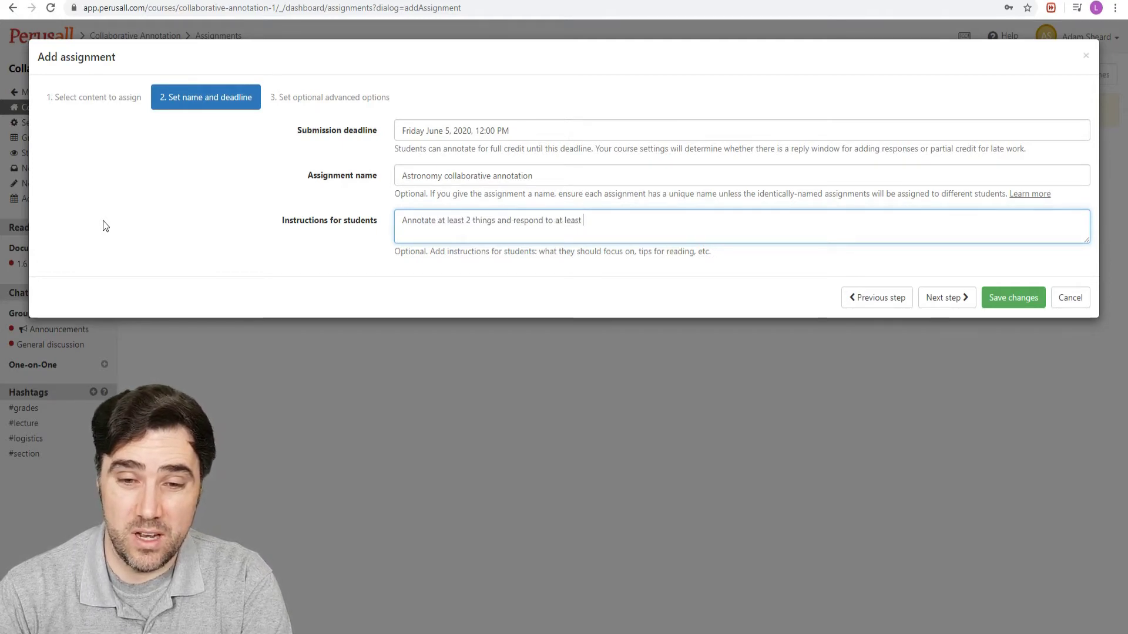
type("2 other comments!")
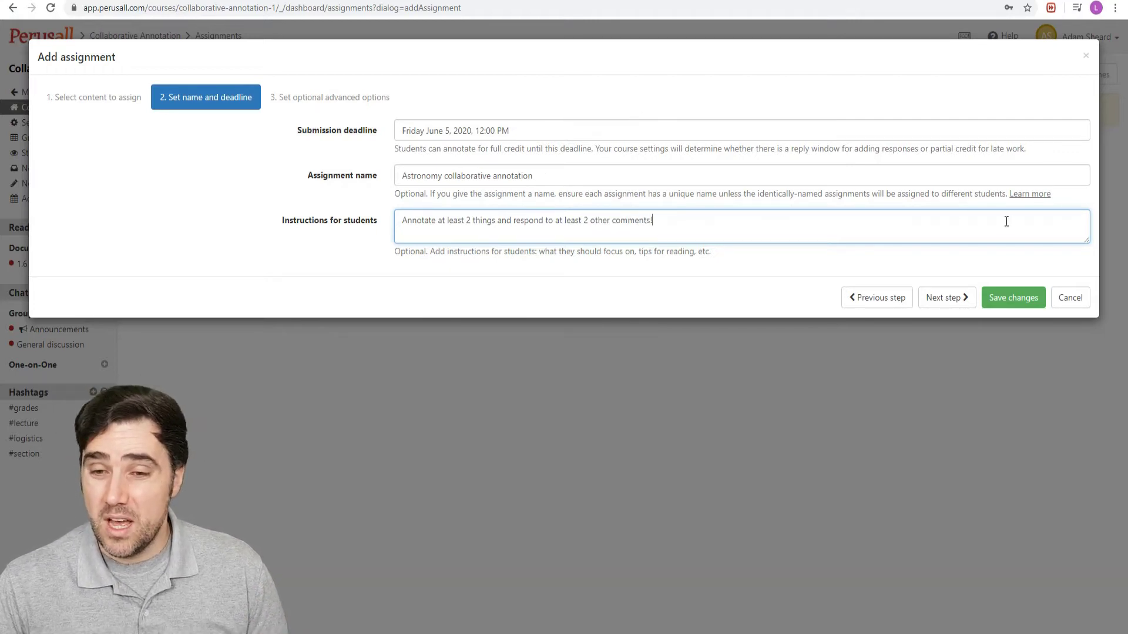
left_click(953, 302)
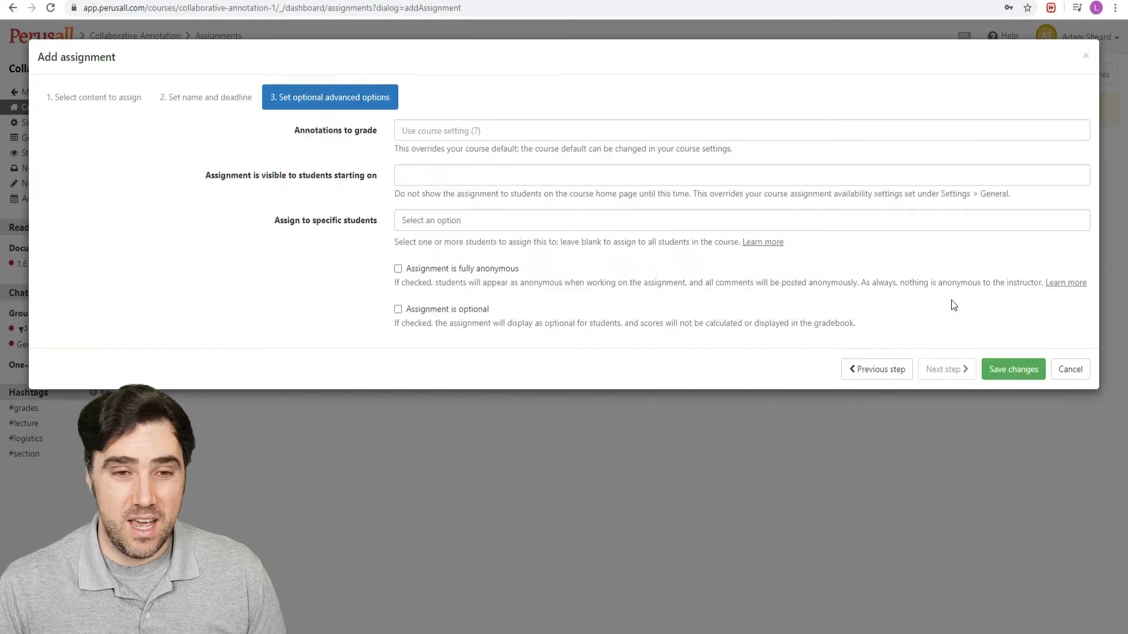
Grade 2 annotations and make the assignment visible from June 2, 2020.
left_click(456, 131)
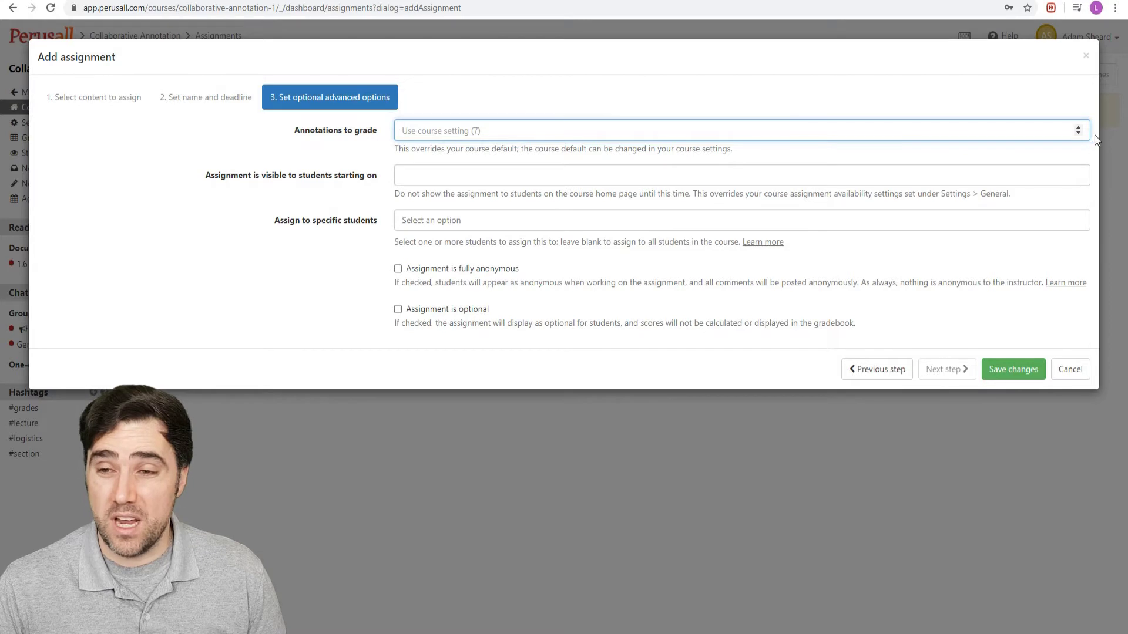
left_click(1079, 127)
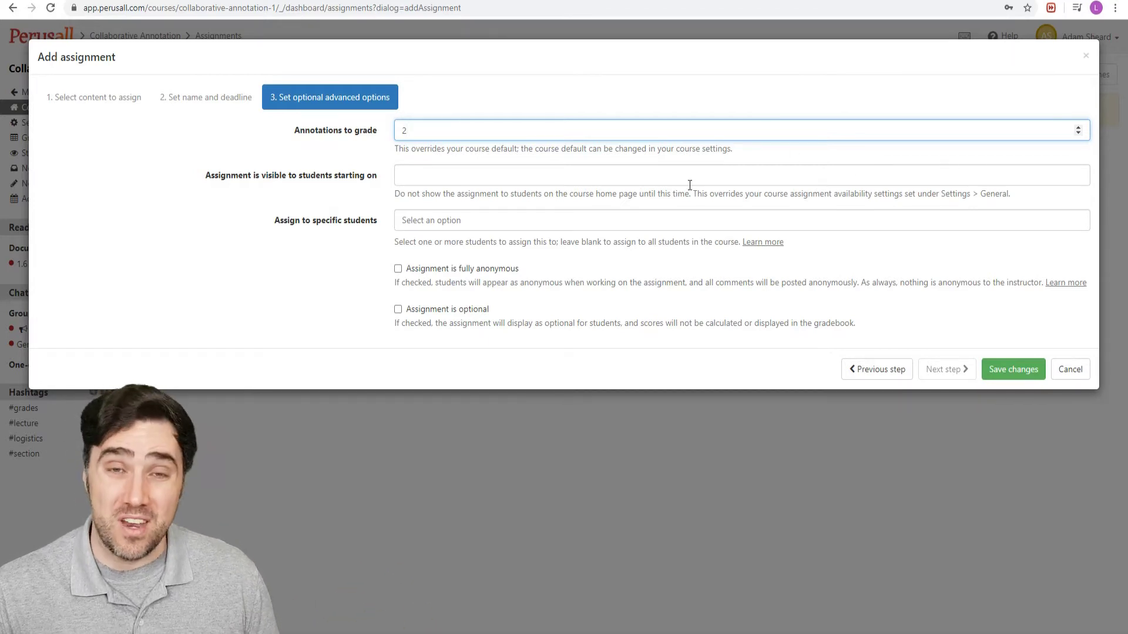
left_click(515, 174)
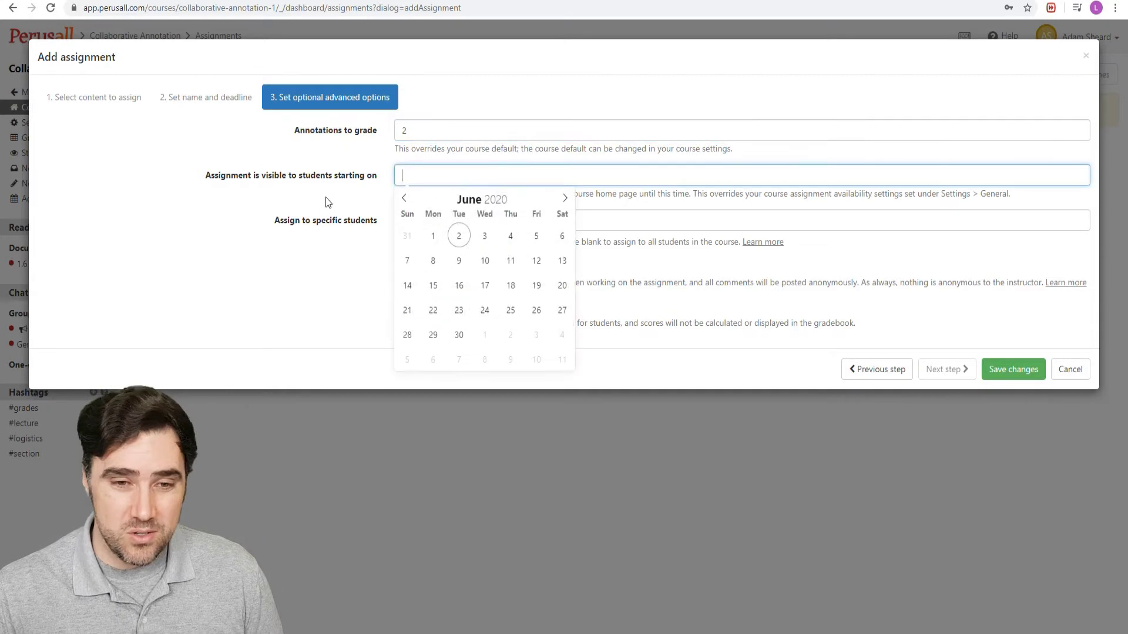
left_click(459, 236)
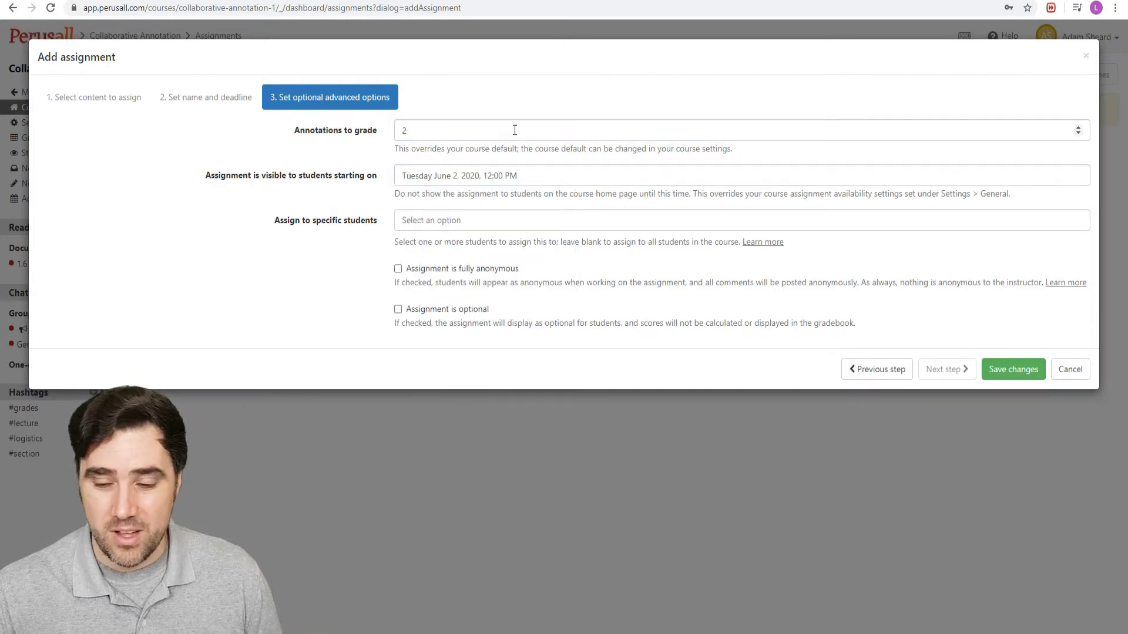
Assign the assignment to one student only and save it.
left_click(495, 223)
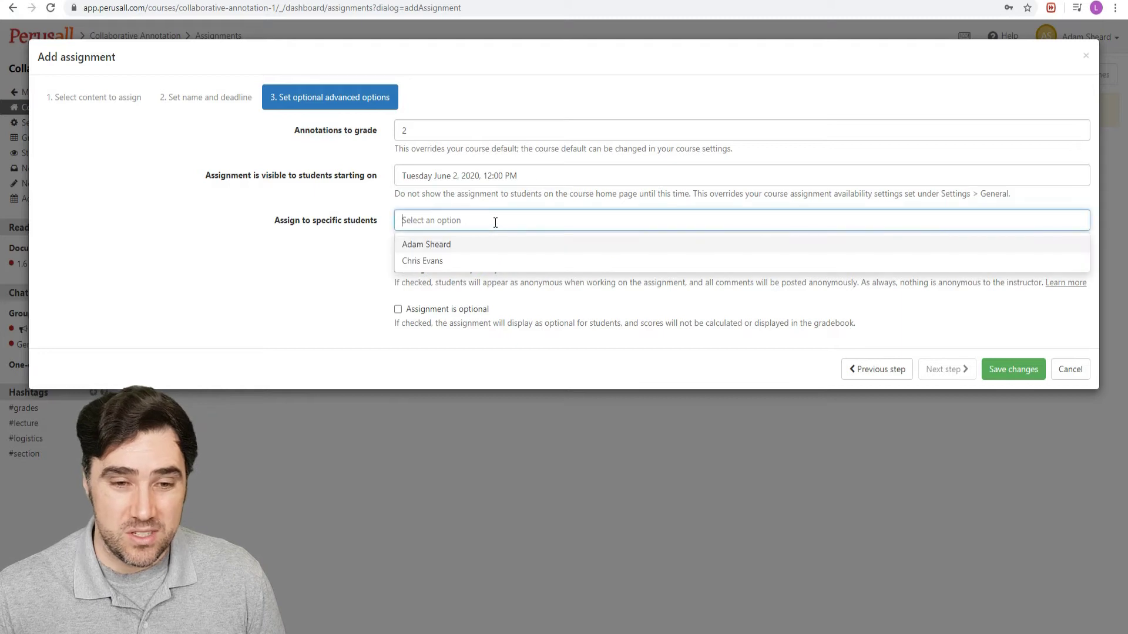
left_click(462, 262)
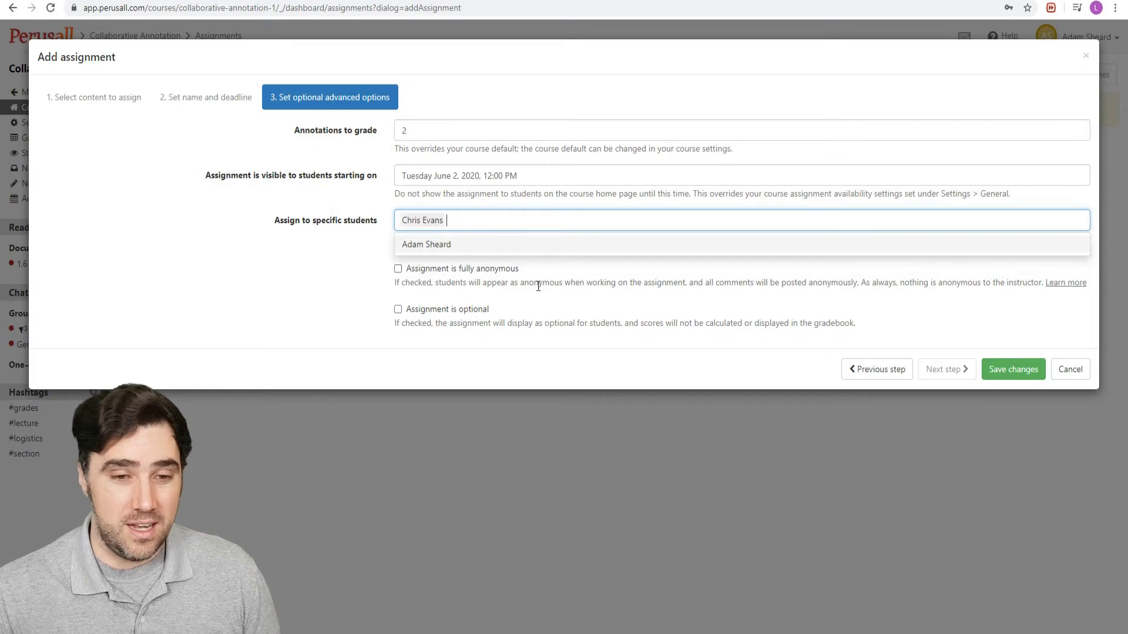
left_click(1008, 370)
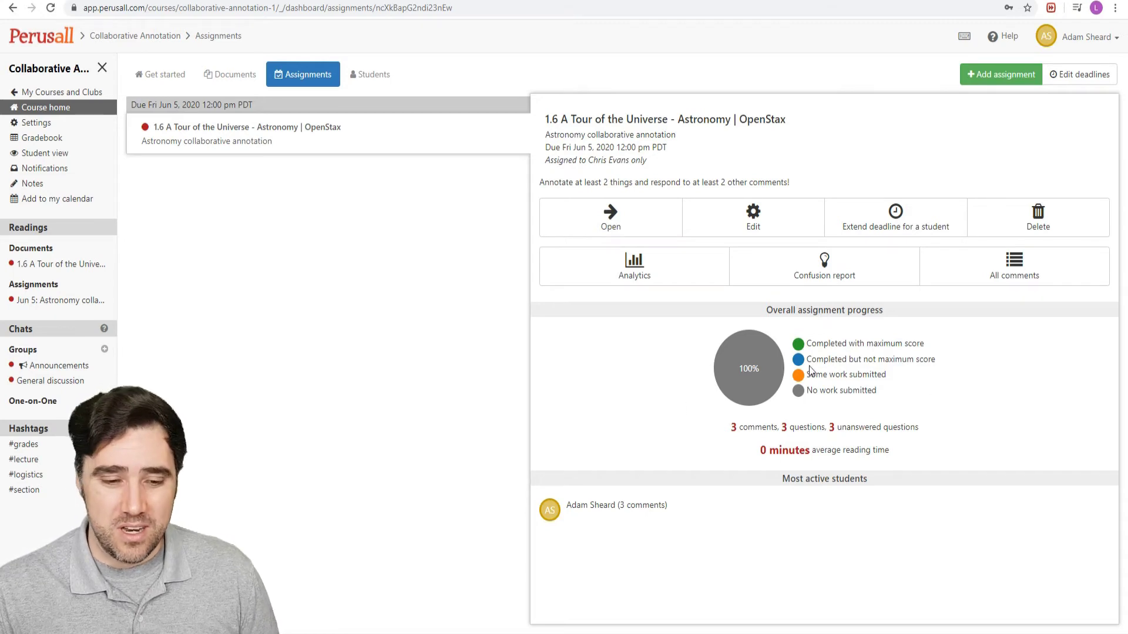
In the student's window, open the assigned astronomy reading from Assignments.
key("alt+Tab")
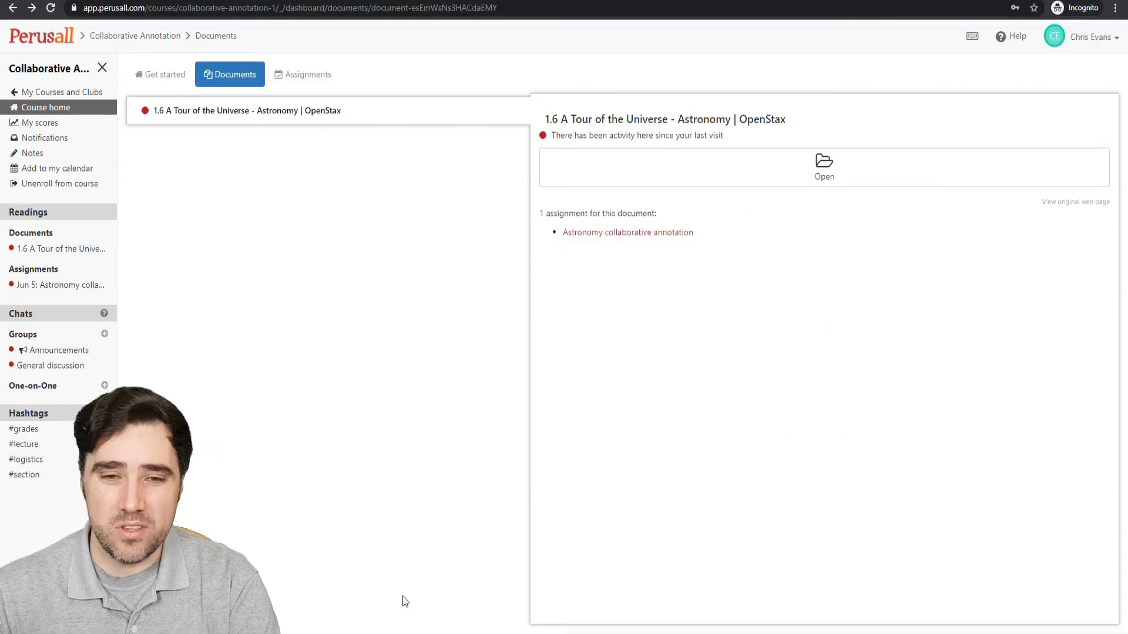
left_click(305, 74)
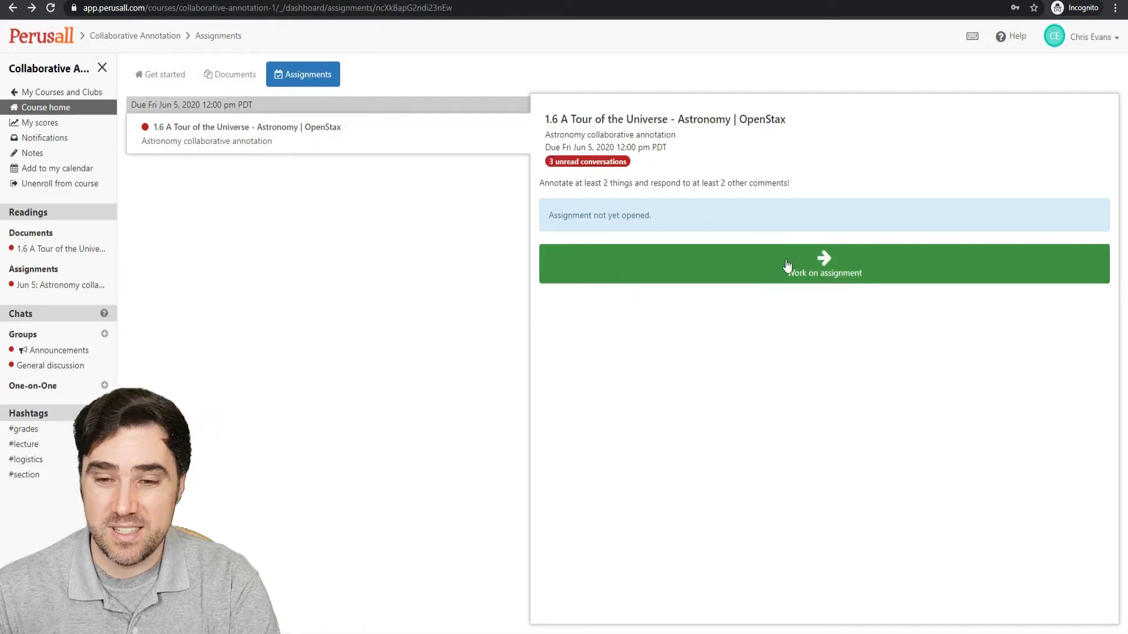
left_click(826, 264)
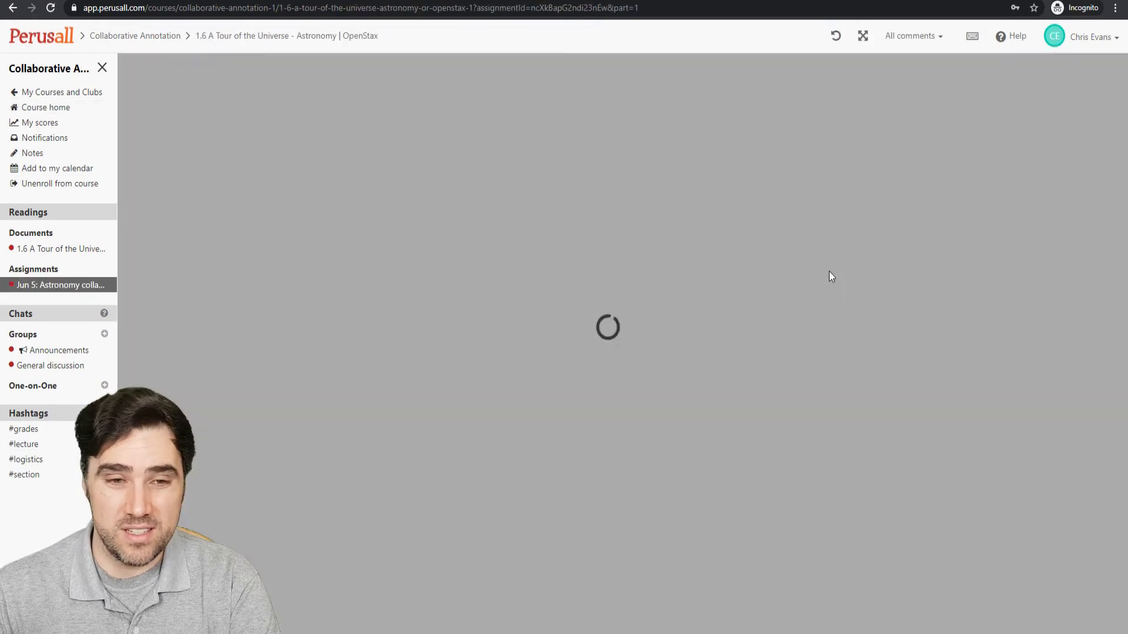
scroll(578, 264, "down", 5)
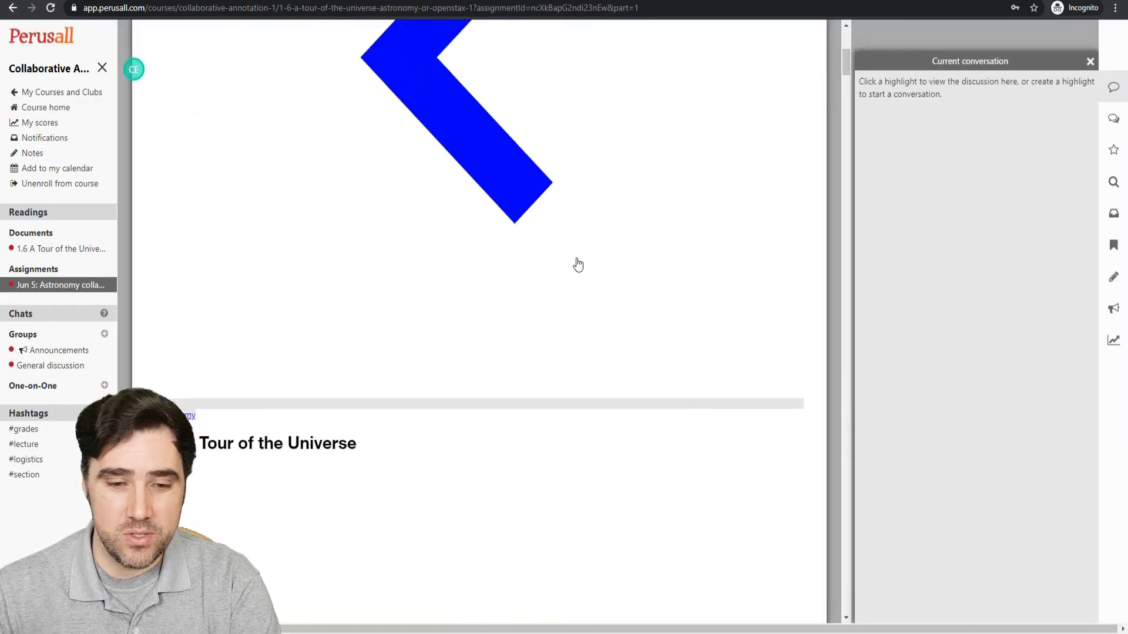
scroll(578, 265, "down", 10)
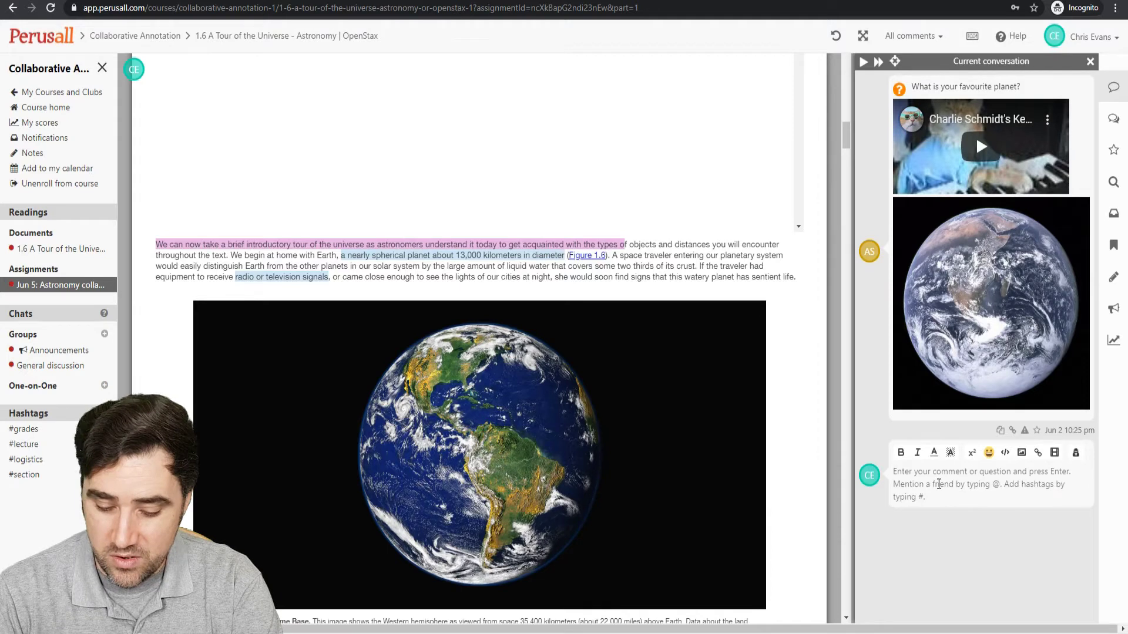
Reply 'My favourite planet is Saturn!' to the favourite planet question.
left_click(938, 484)
type("My ")
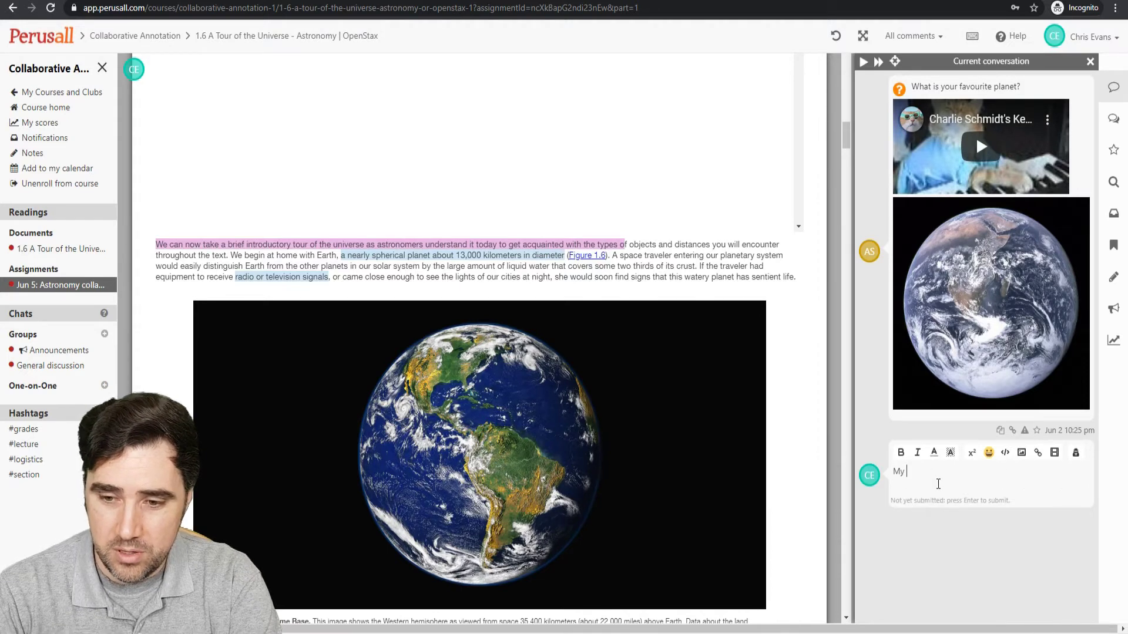
type("favourite planet is")
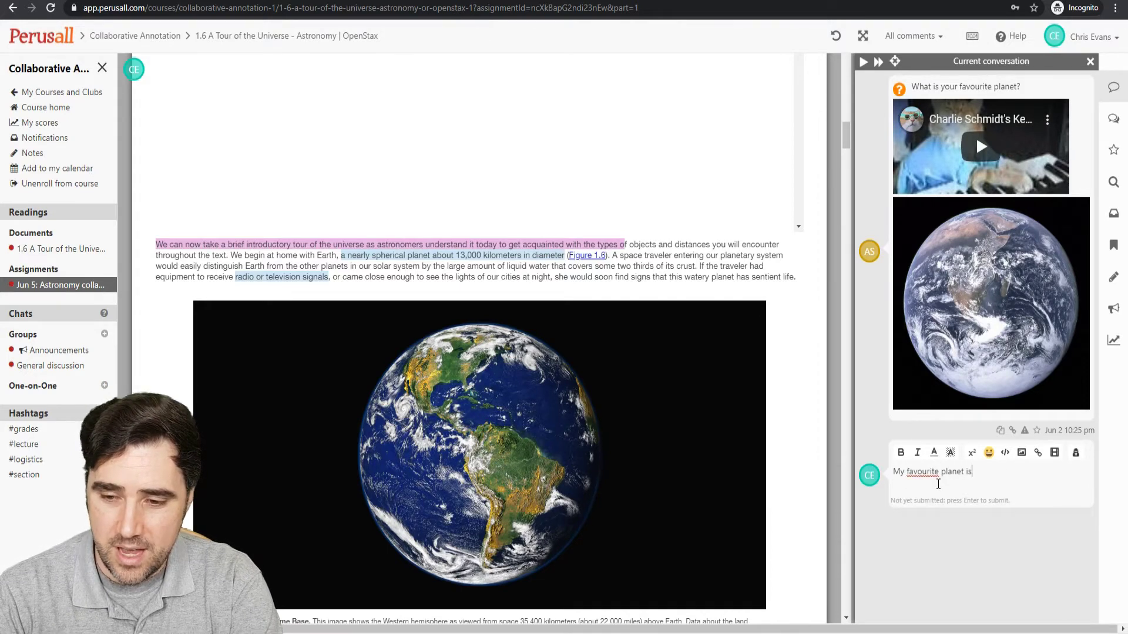
type(" Saturn!")
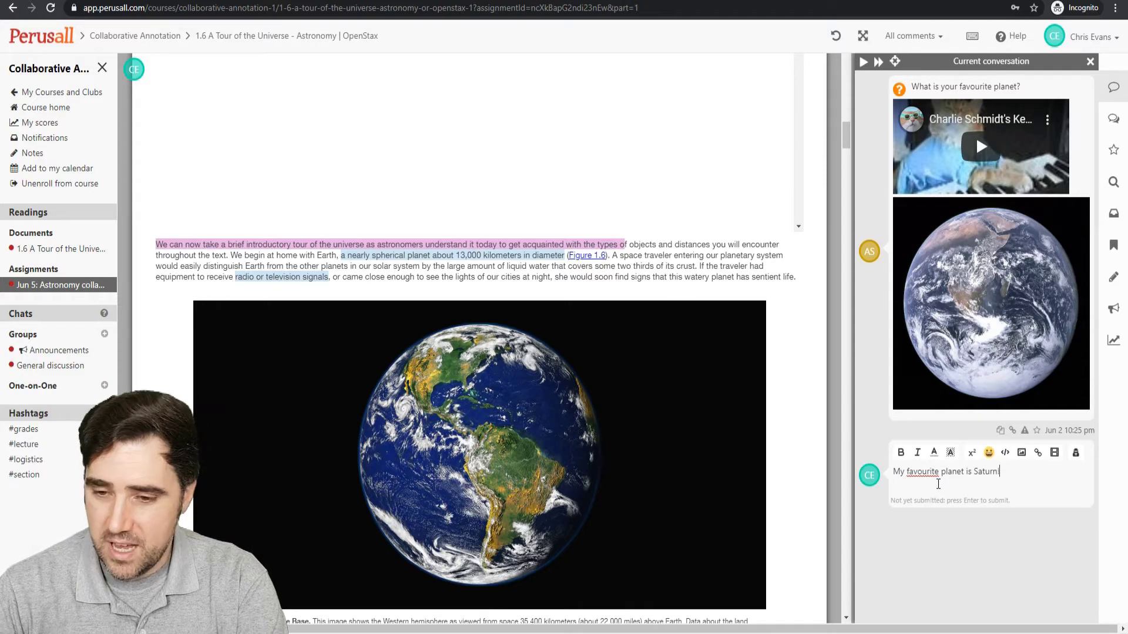
key("Return")
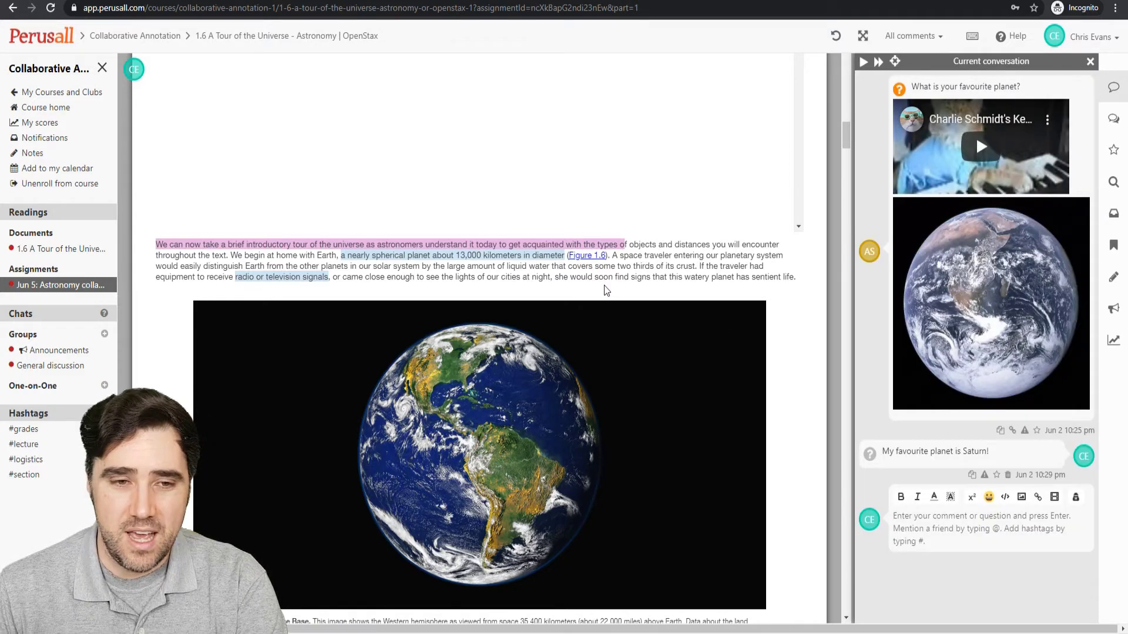
Reply 'No it's not! Power Rangers is the best!' in the radio/television signals thread.
scroll(634, 245, "down", 2)
scroll(308, 237, "up", 1)
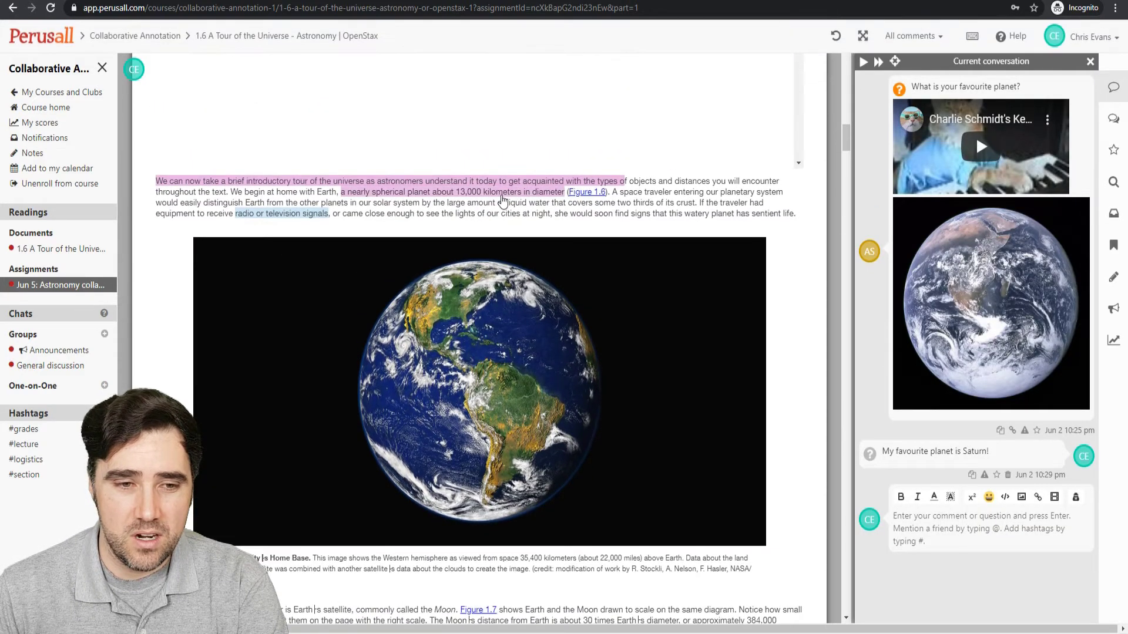
left_click(305, 217)
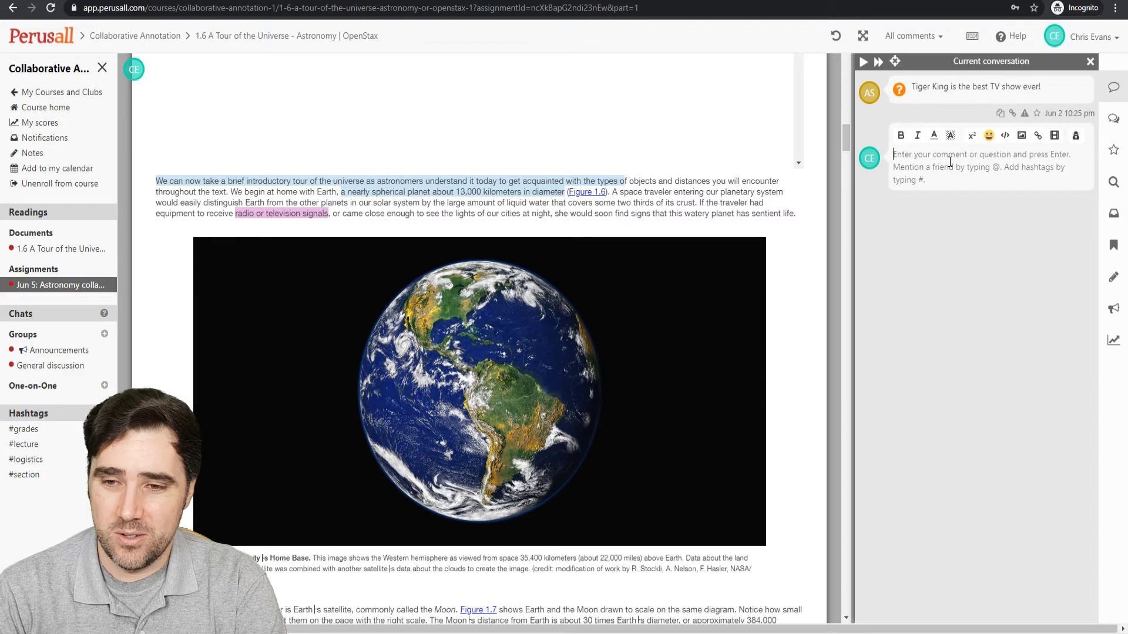
type("No it's not")
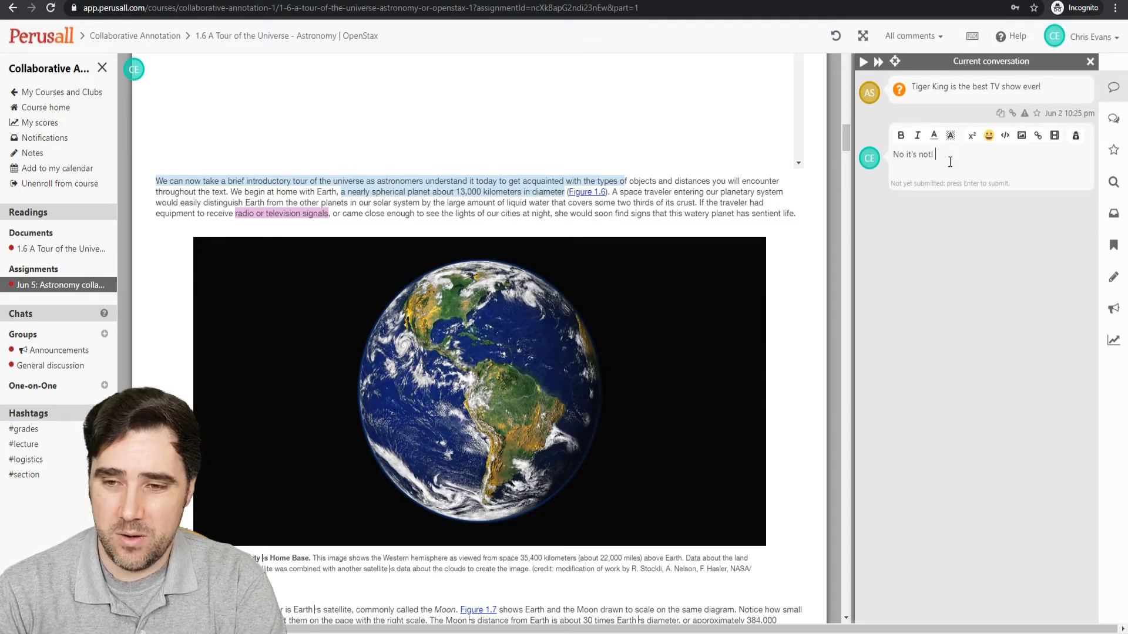
type("! Power Rangers is the best!")
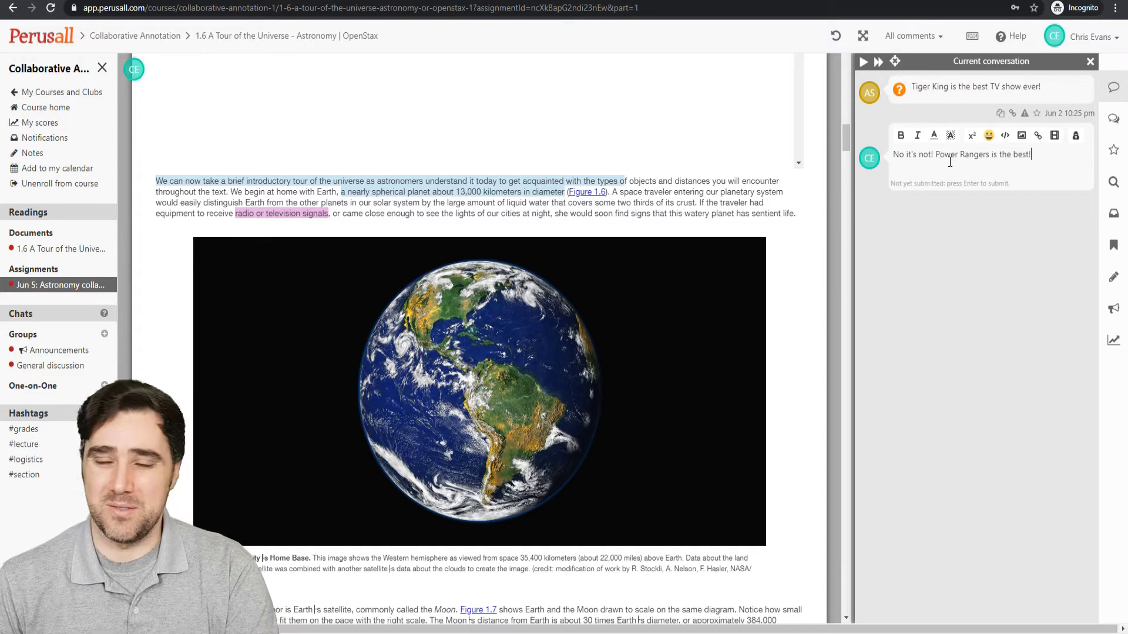
key("Return")
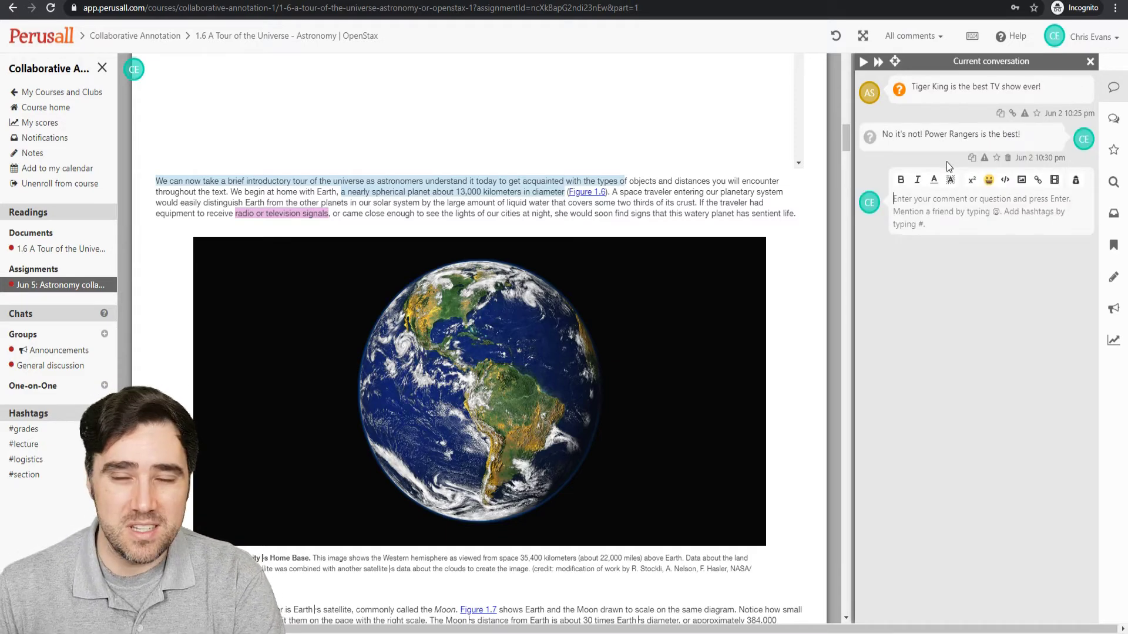
Highlight the Moon light-travel passage and ask 'What is your favourite Apollo mission?'.
scroll(555, 267, "down", 3)
scroll(546, 277, "down", 4)
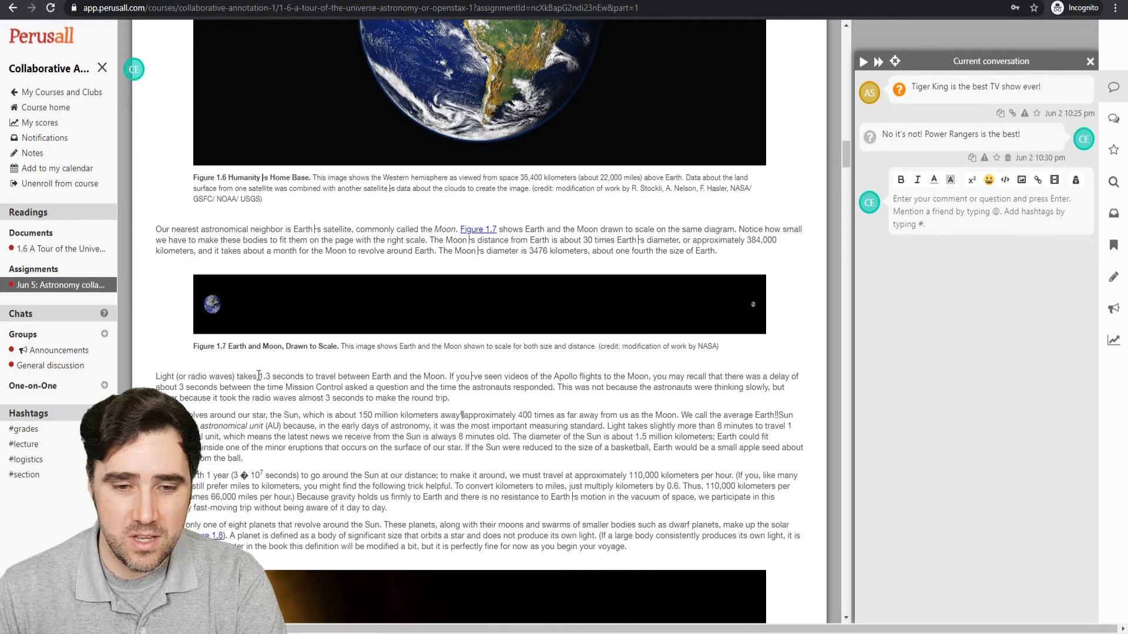
left_click_drag(259, 377, 648, 376)
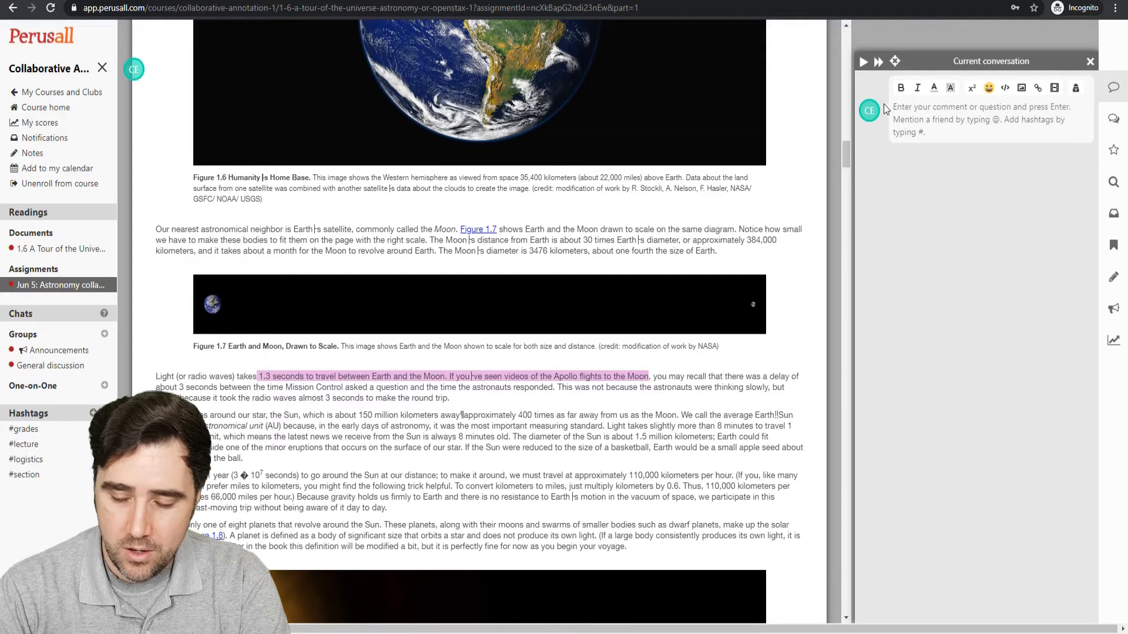
type("What is")
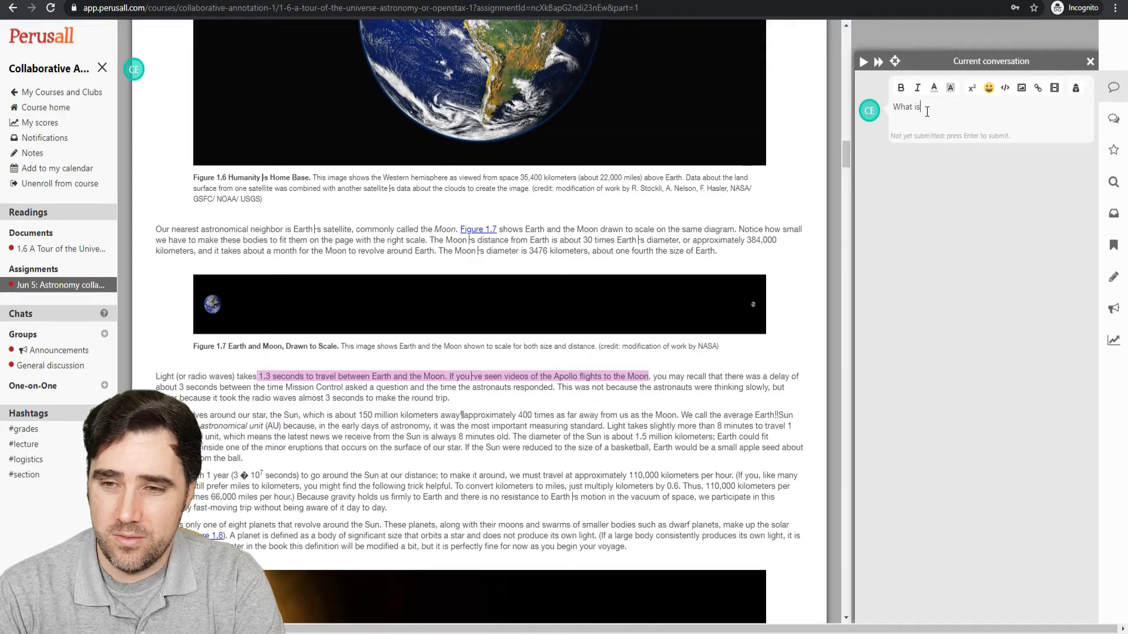
type(" your favourite ")
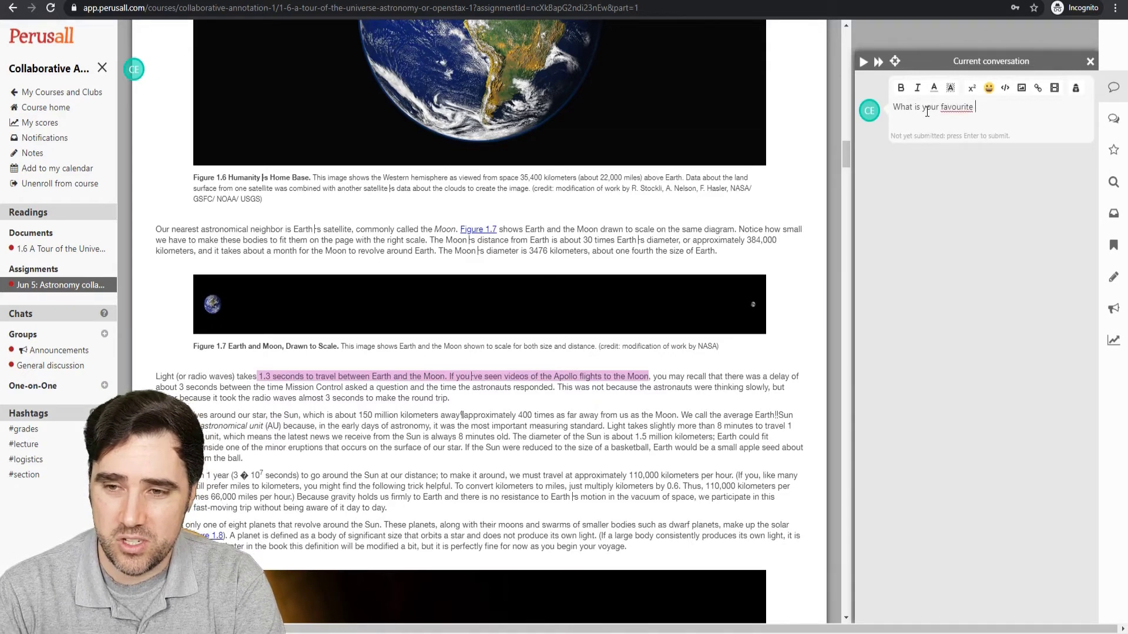
type("Apollo mission?")
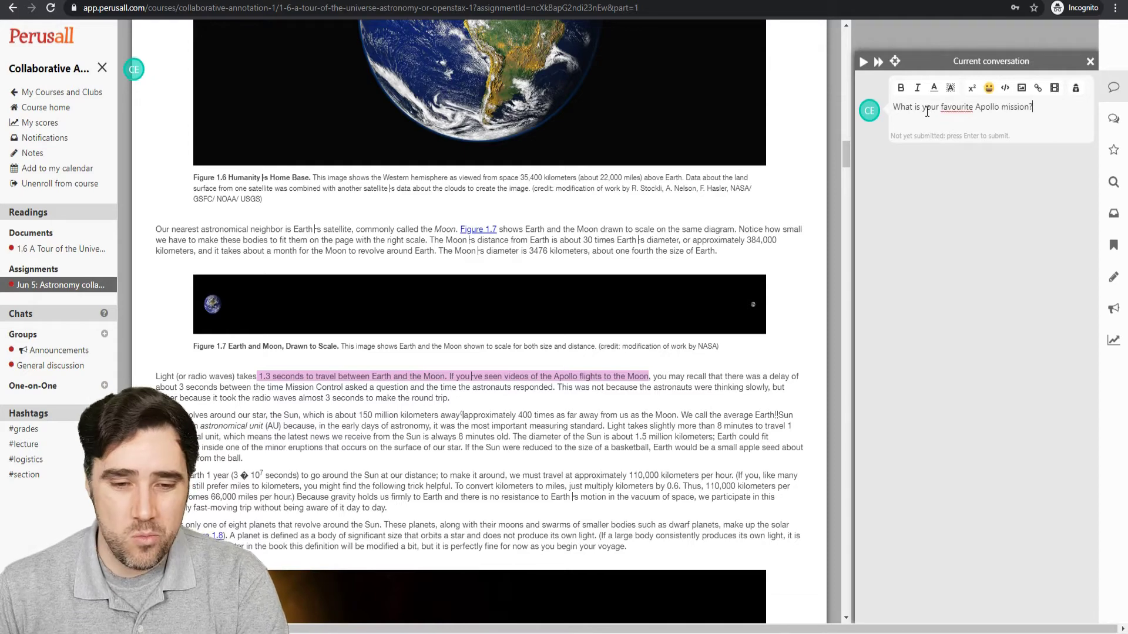
key("Return")
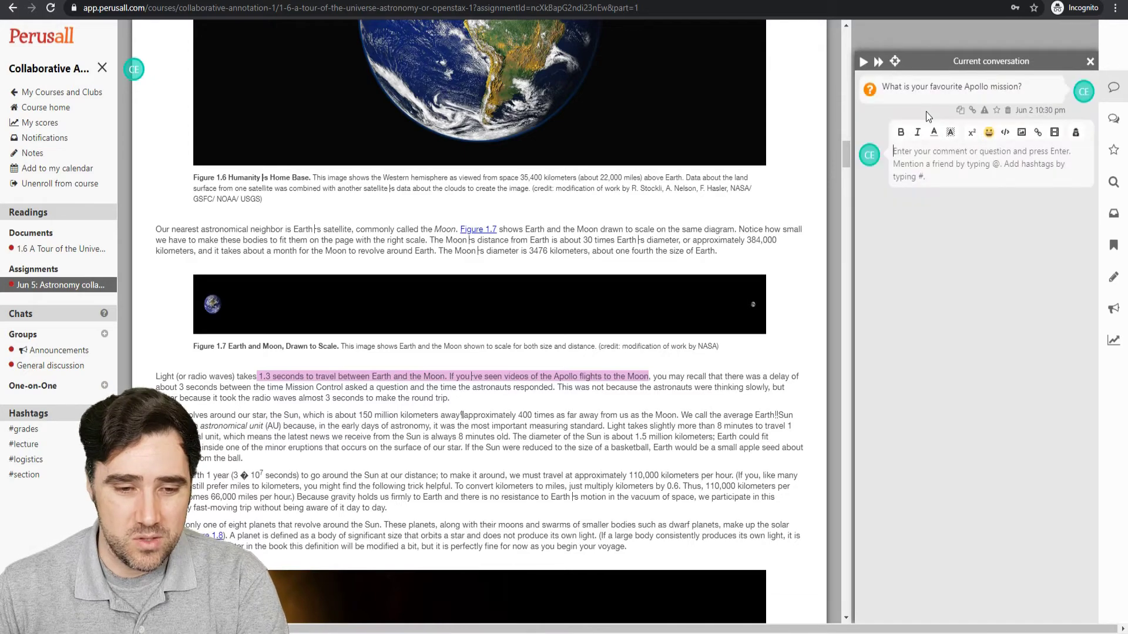
Highlight the Sun-distance sentence and ask 'How many light years is that?'.
left_click(385, 415)
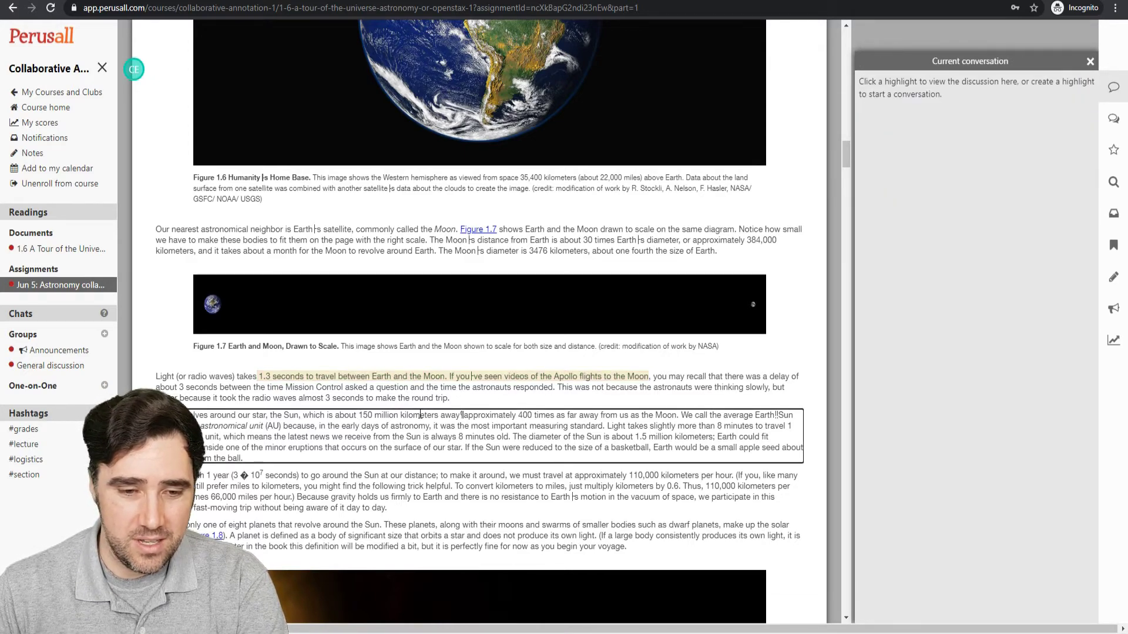
left_click_drag(358, 416, 679, 415)
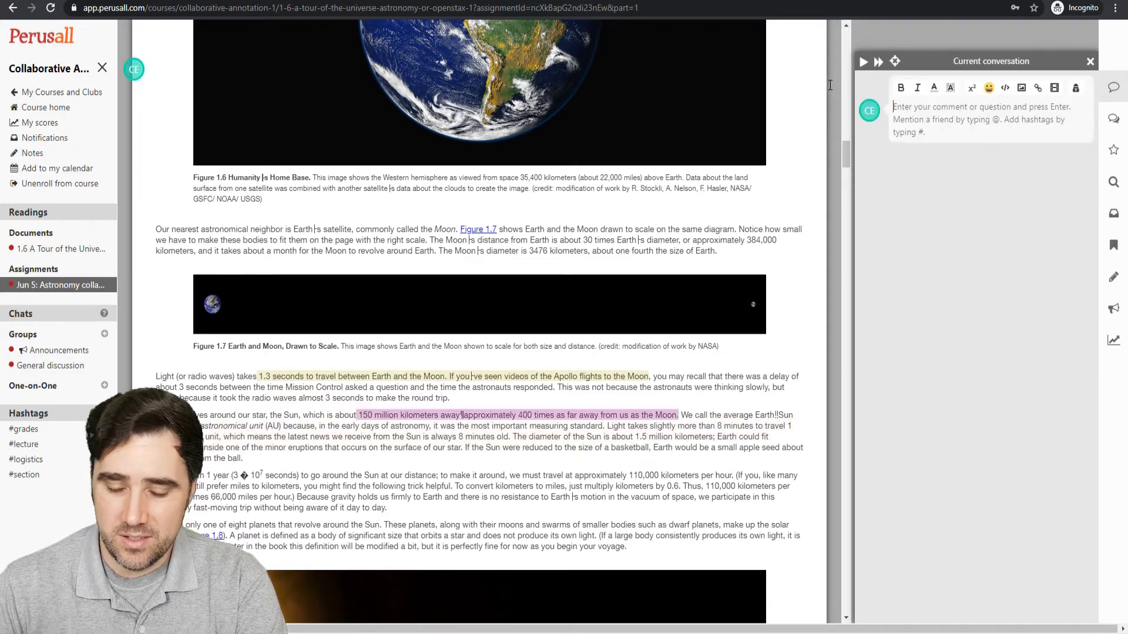
type("How man")
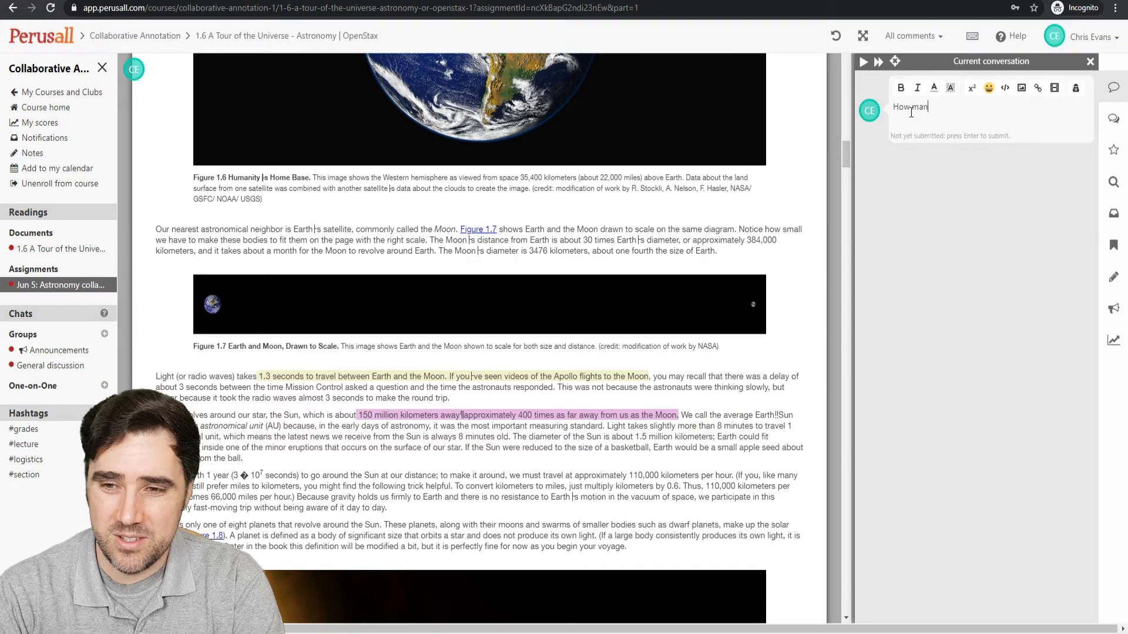
type("y light years is that?")
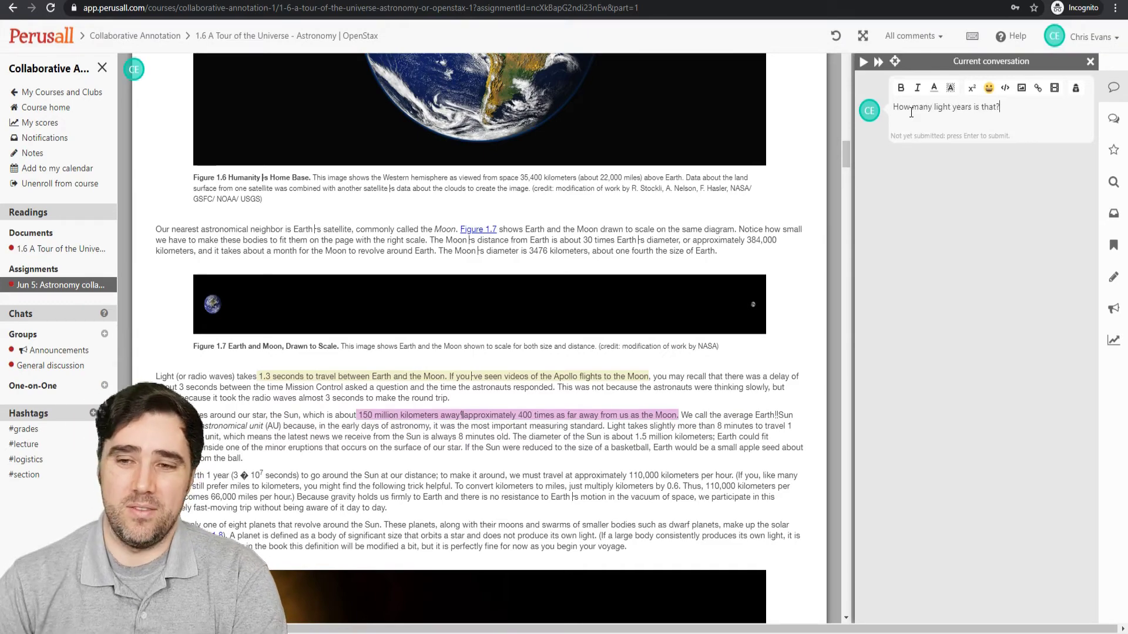
key("Return")
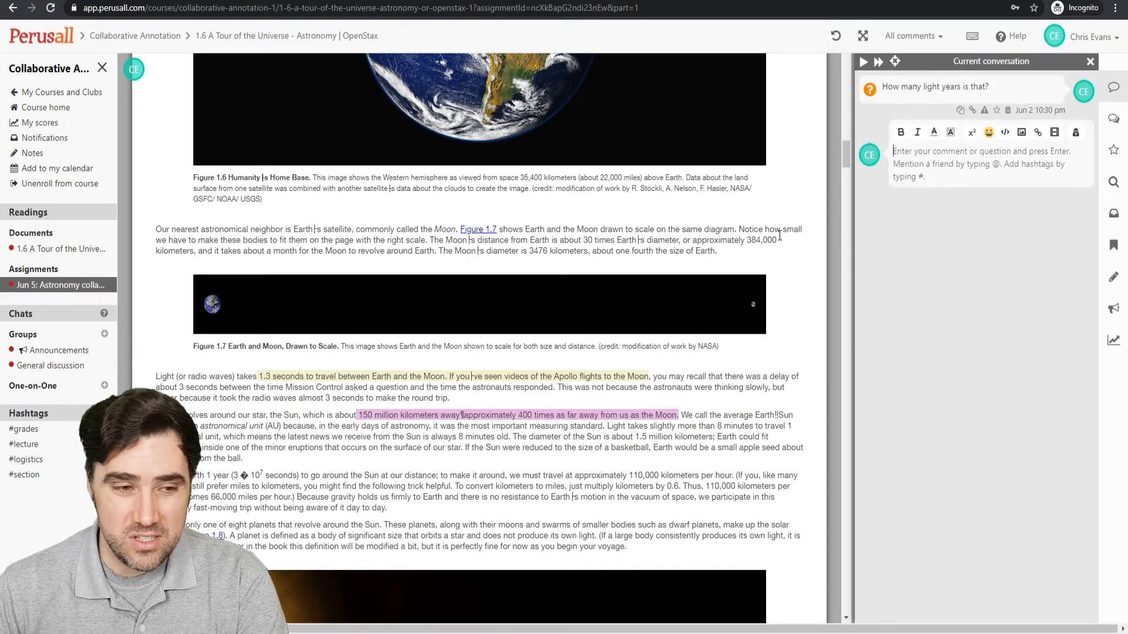
scroll(729, 326, "down", 3)
scroll(728, 326, "up", 15)
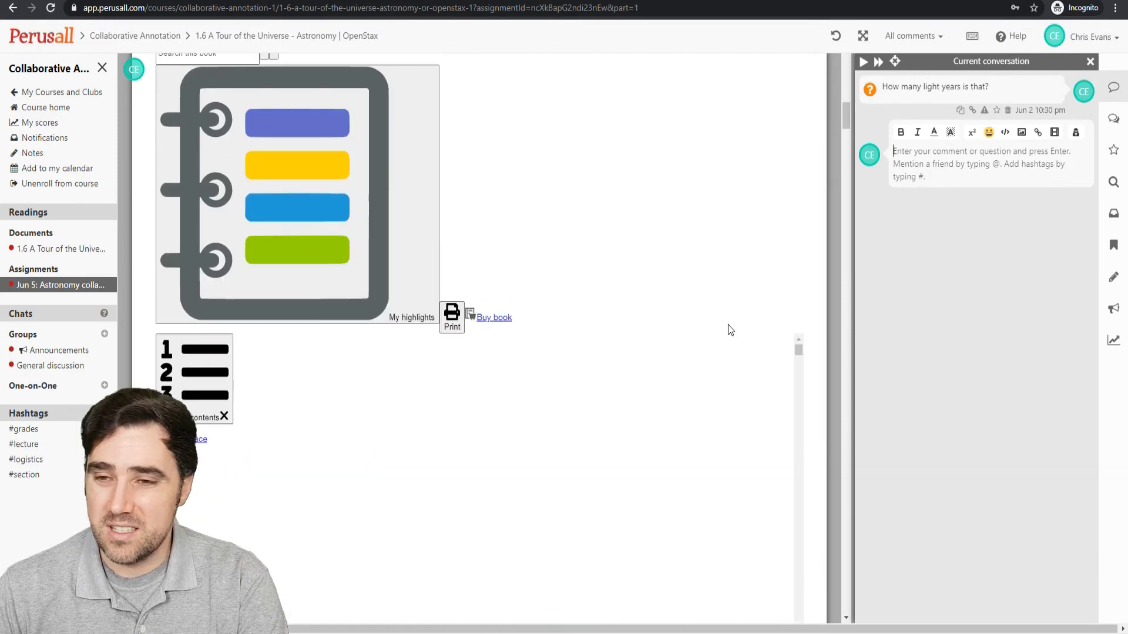
Click outside the highlight to close the light-years question's conversation.
scroll(725, 326, "down", 3)
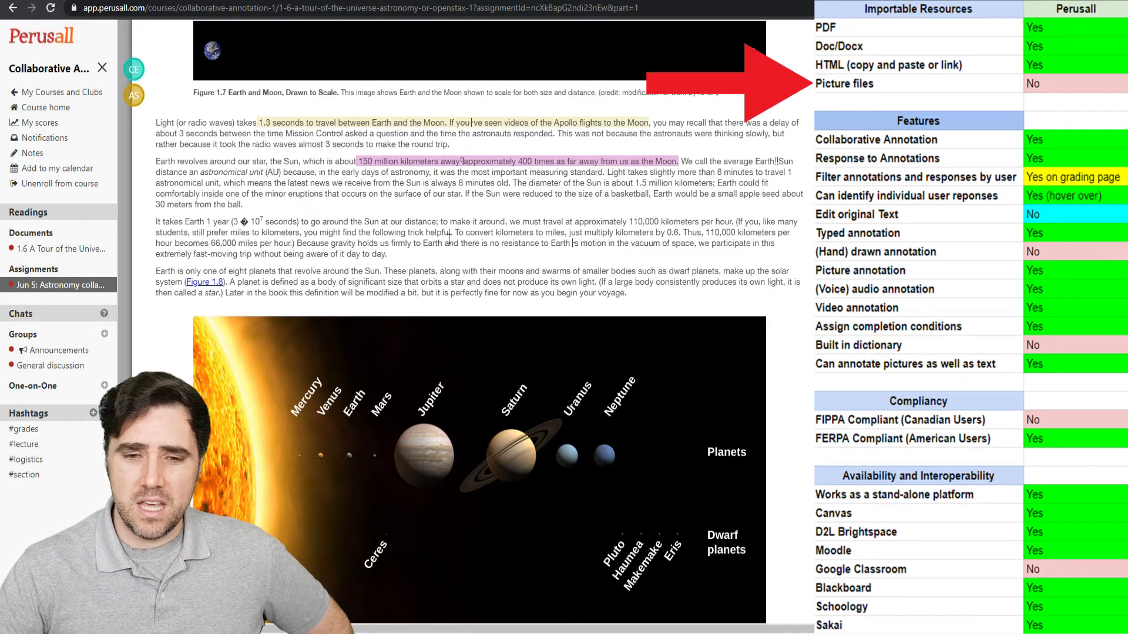
scroll(593, 355, "down", 2)
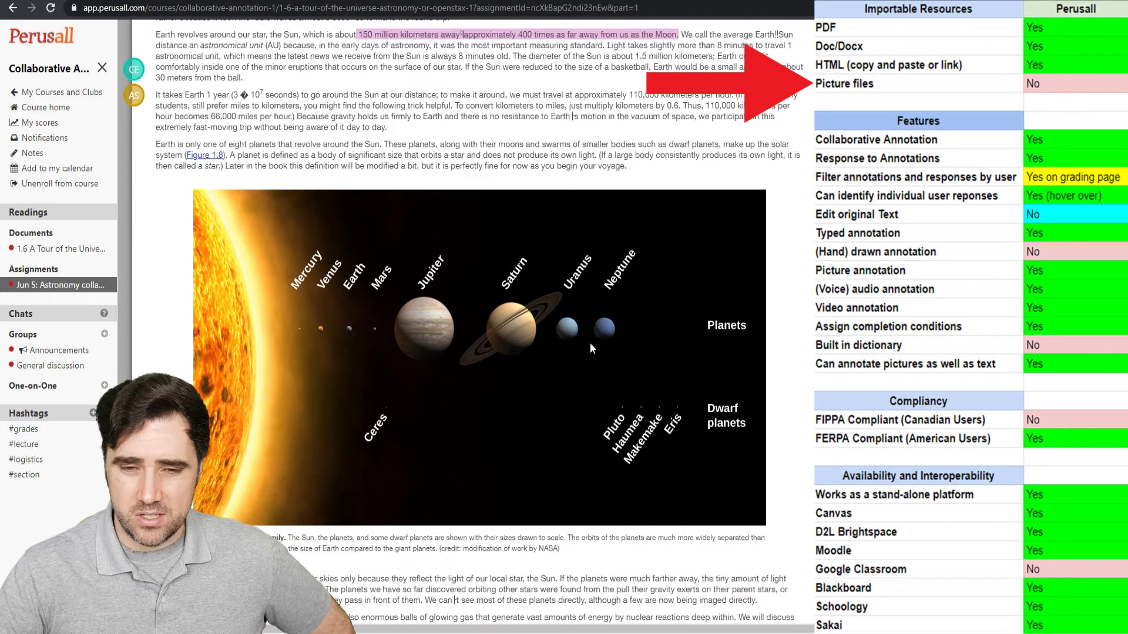
left_click(587, 333)
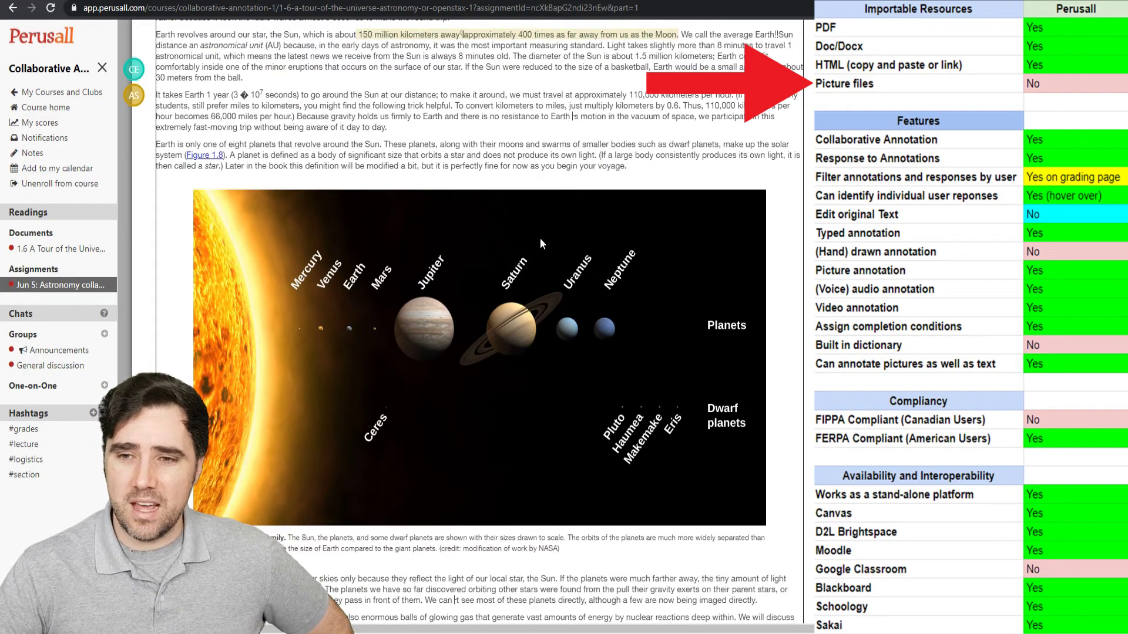
scroll(646, 263, "up", 2)
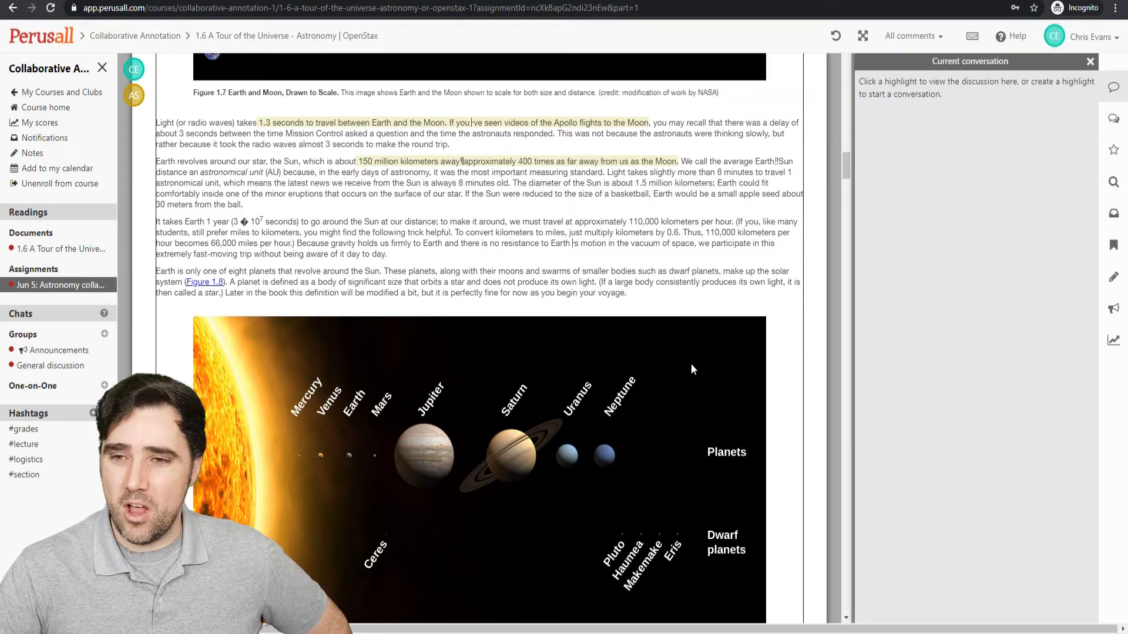
Open Help and read the article 'Why can't I highlight part of the text?'.
left_click(1016, 37)
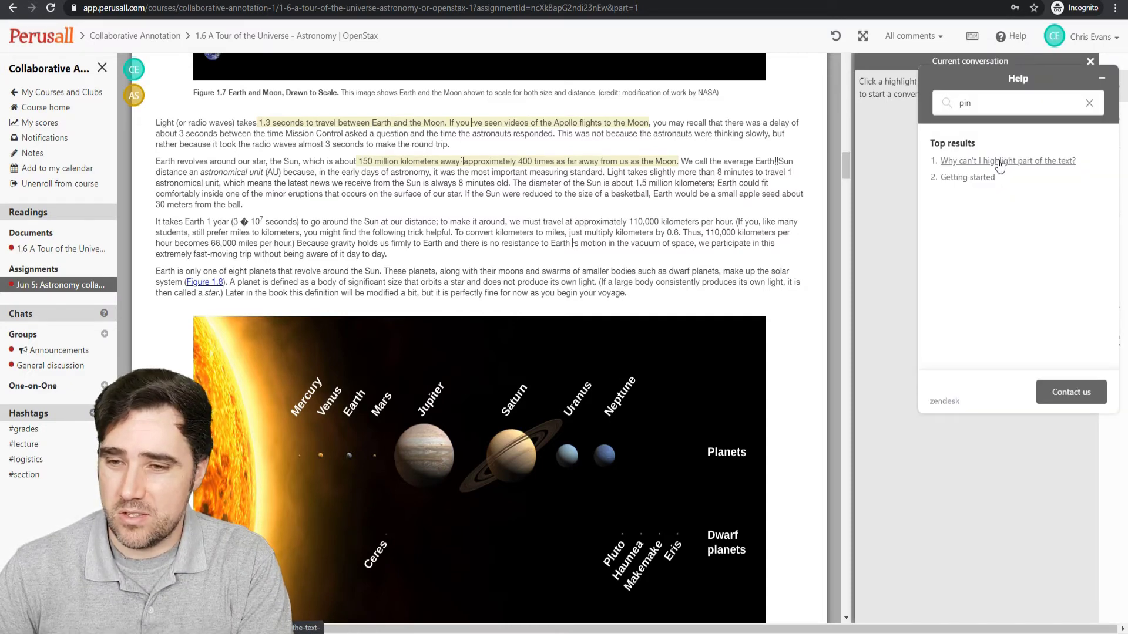
left_click(999, 164)
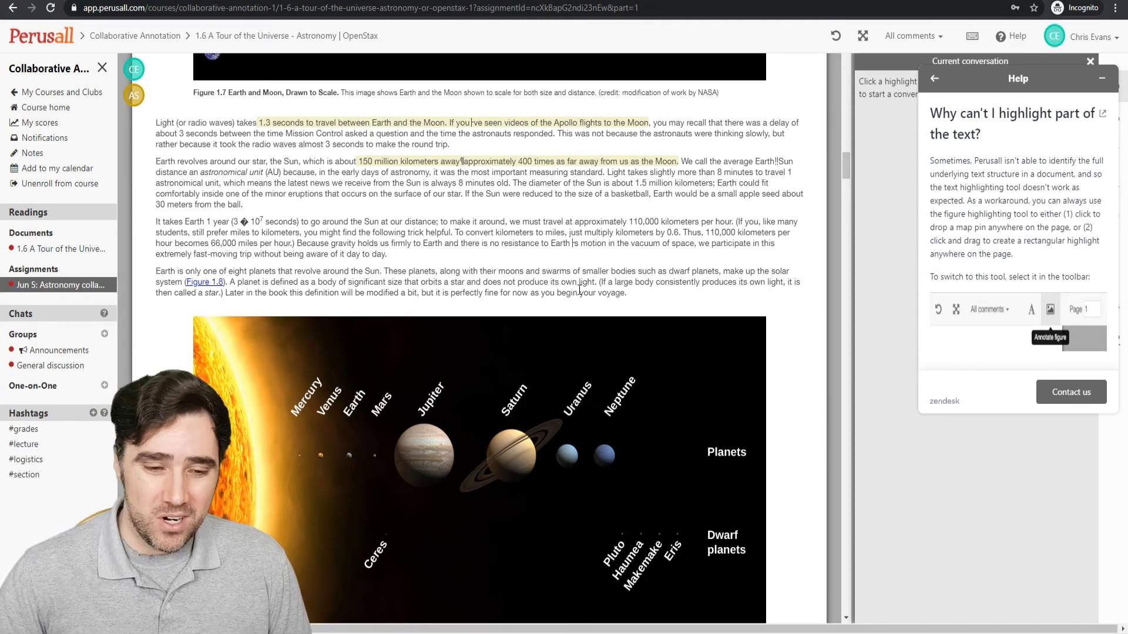
Return to the instructor's window, go to the course dashboard, and list the enrolled students.
mouse_move(374, 630)
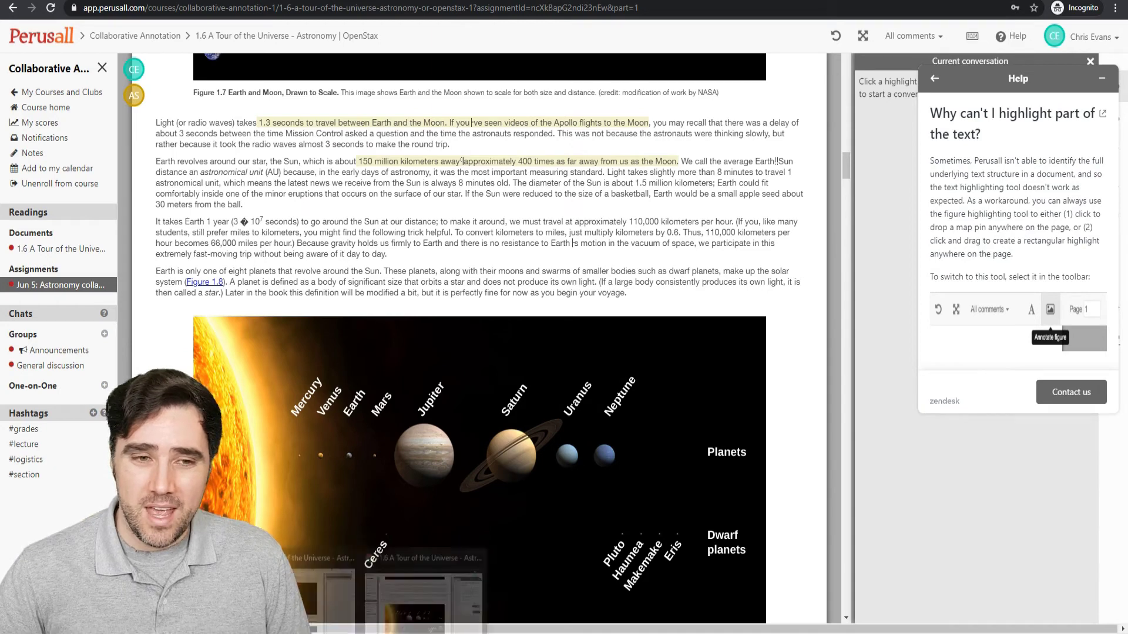
left_click(314, 608)
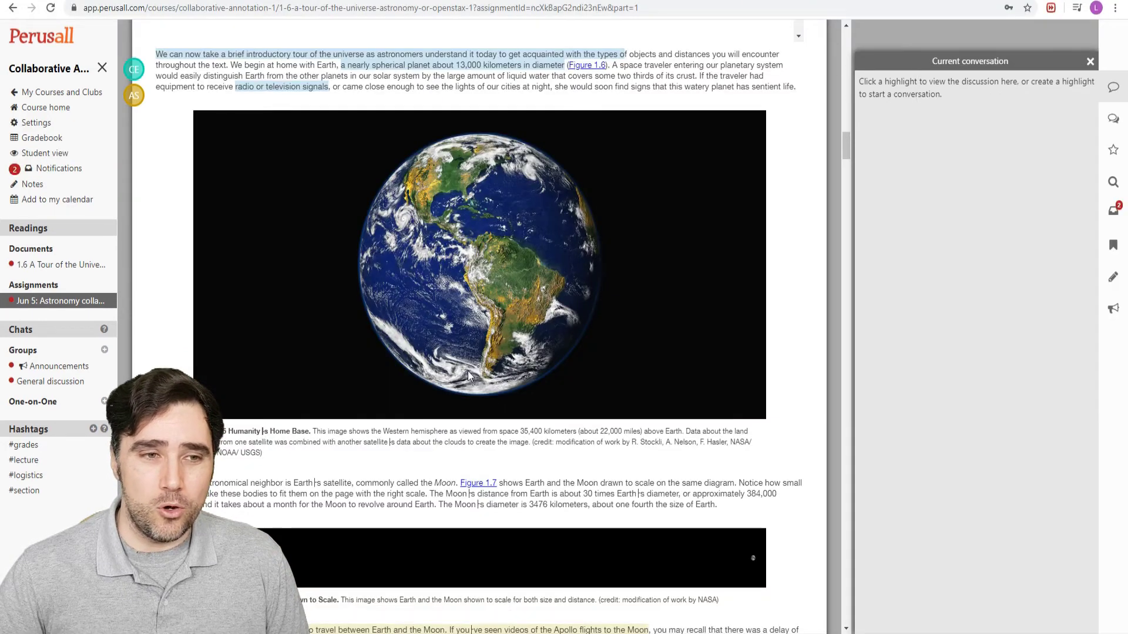
scroll(417, 290, "up", 5)
scroll(417, 290, "up", 7)
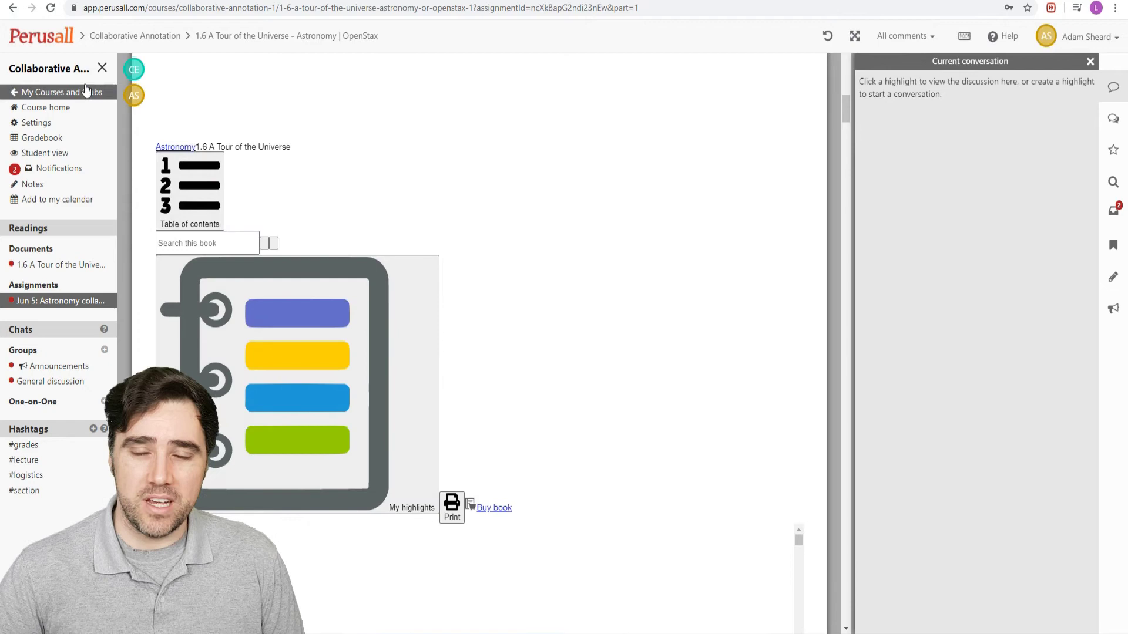
left_click(139, 37)
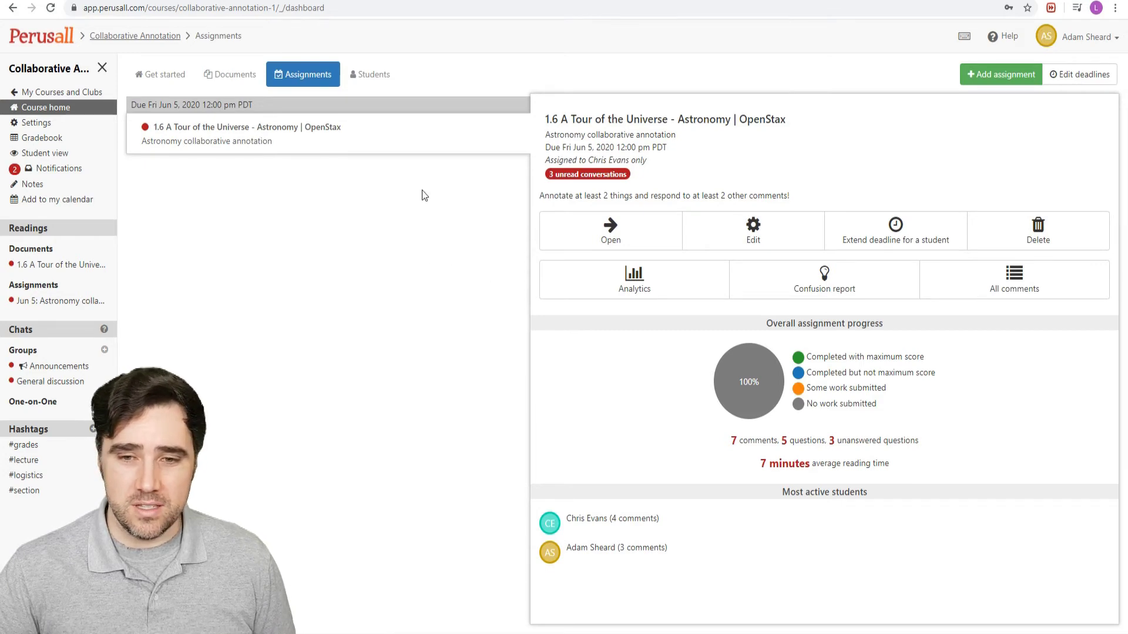
left_click(381, 80)
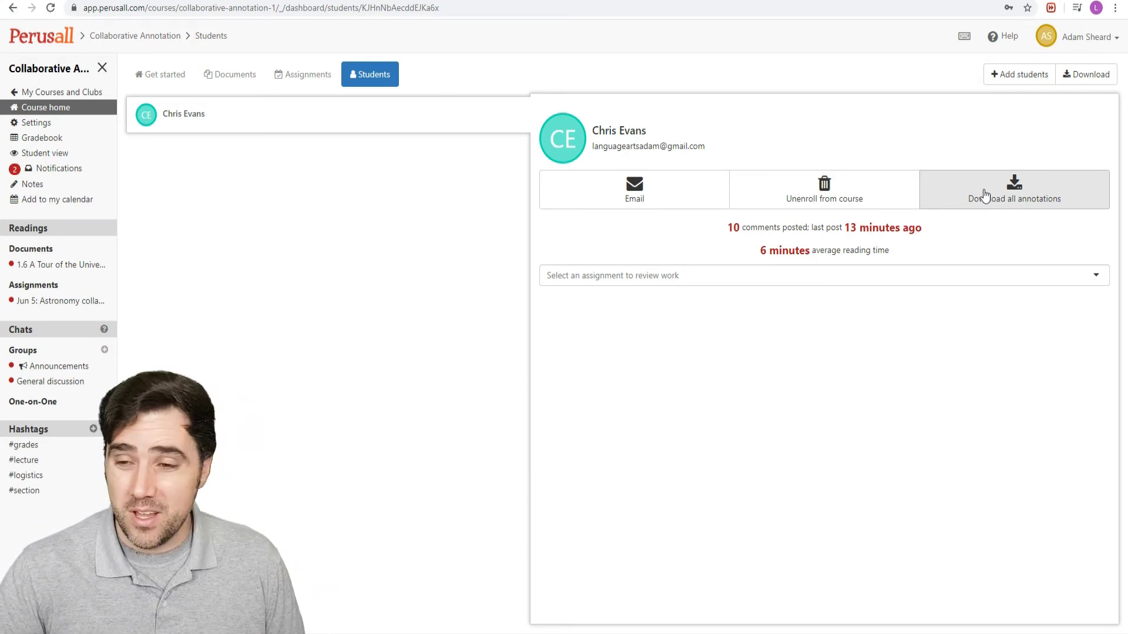
Review the student's Astronomy collaborative annotation submissions, then show the course documents.
left_click(1096, 276)
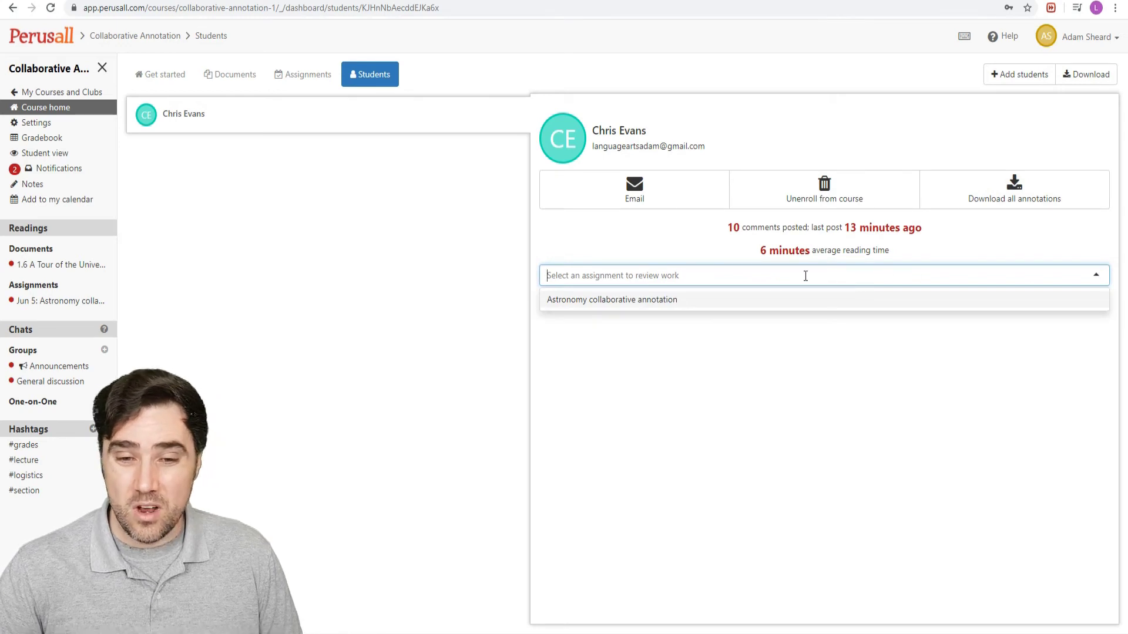
left_click(698, 309)
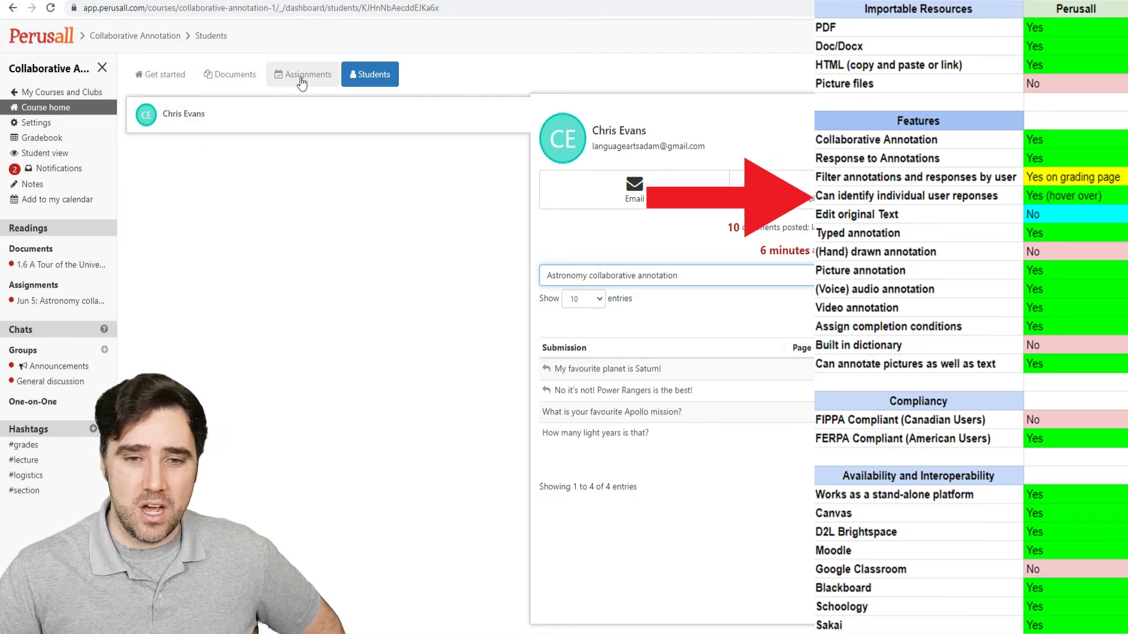
left_click(254, 75)
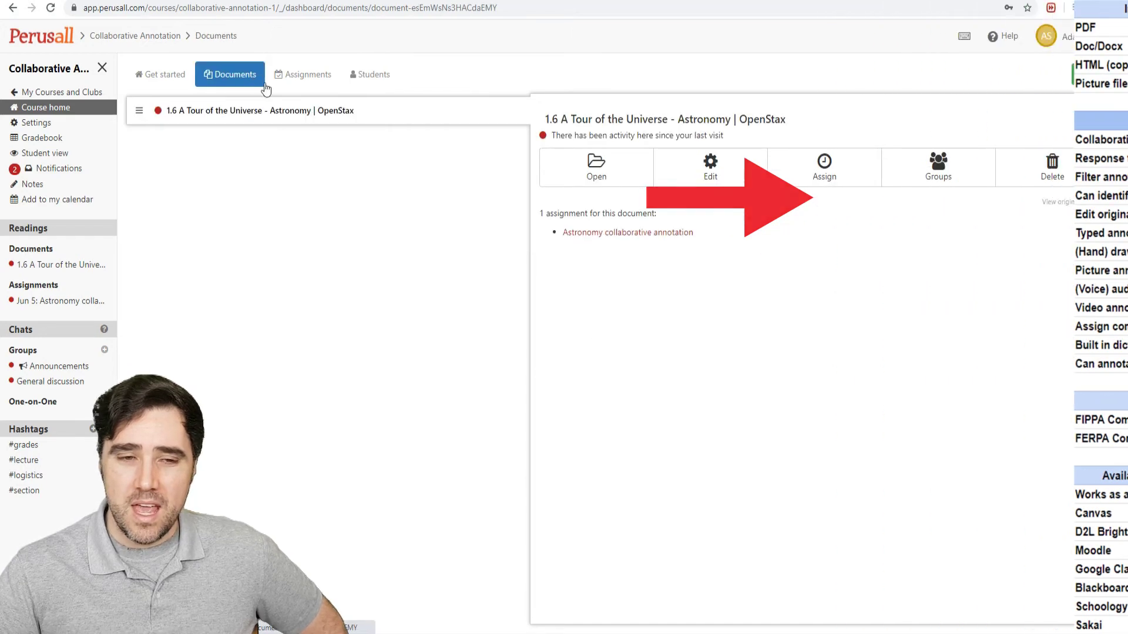
Open the '1.6 A Tour of the Universe' reading and list all five conversation threads.
left_click(588, 171)
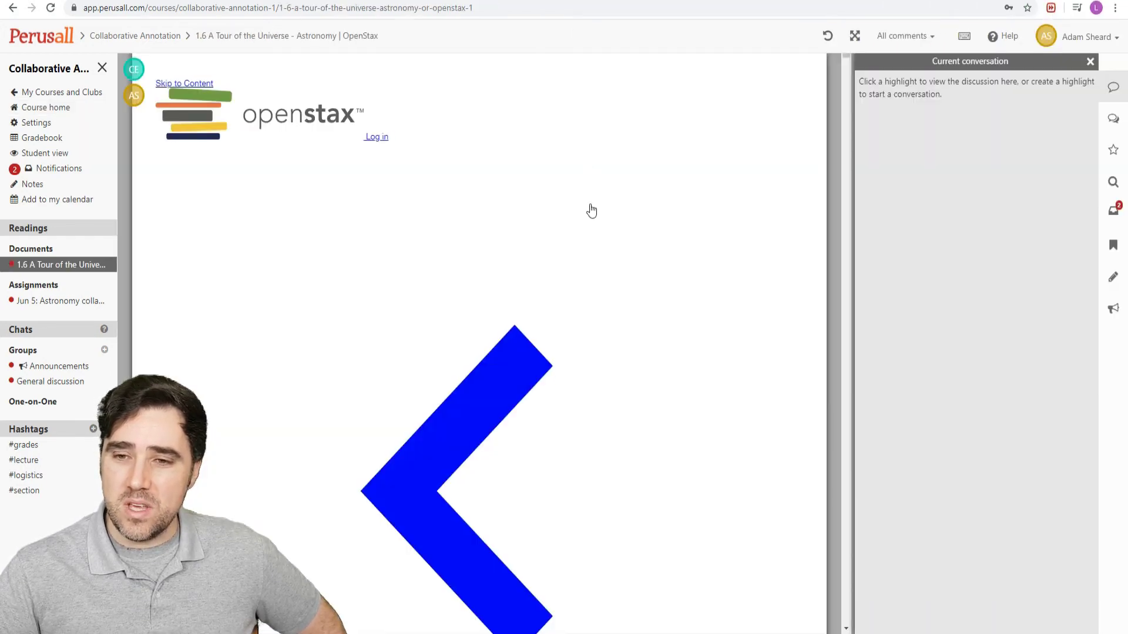
left_click(1114, 118)
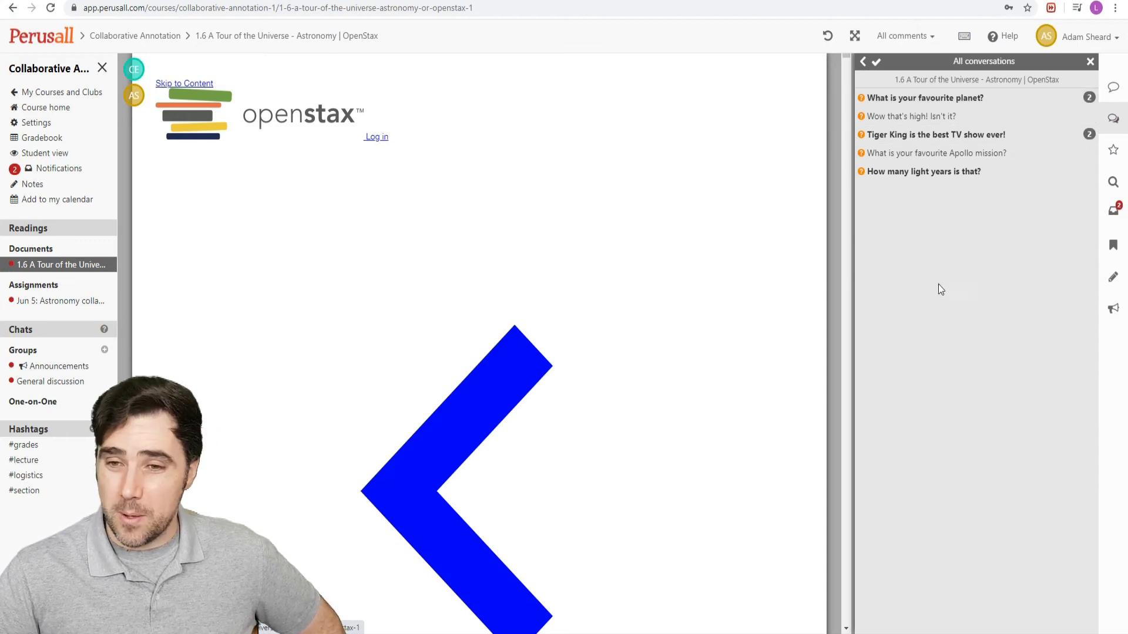
scroll(718, 232, "down", 5)
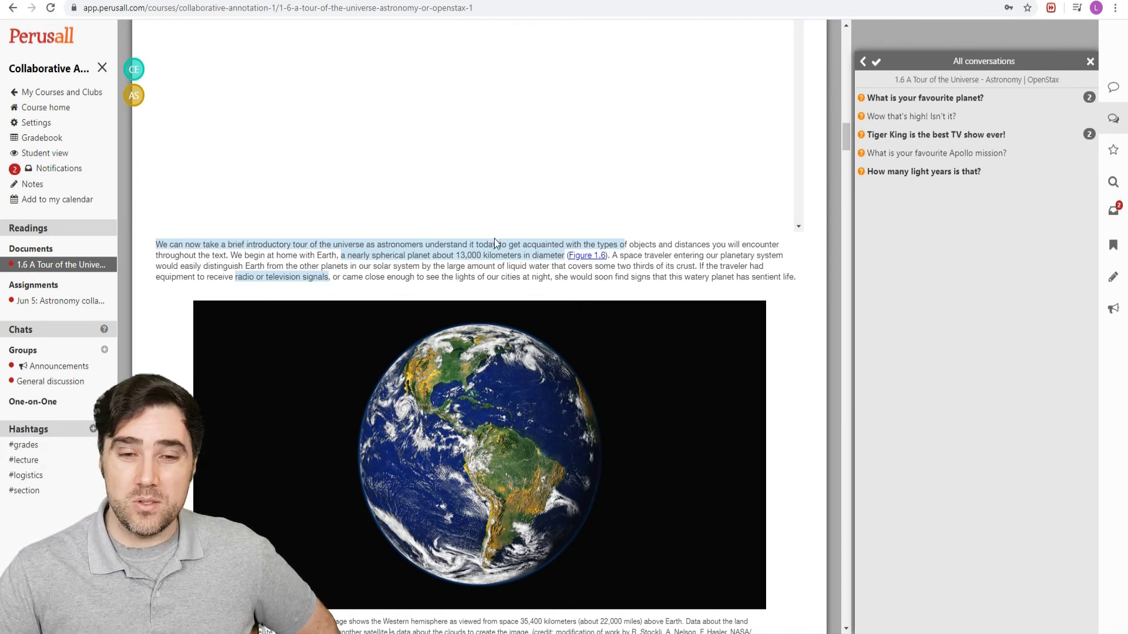
mouse_move(496, 245)
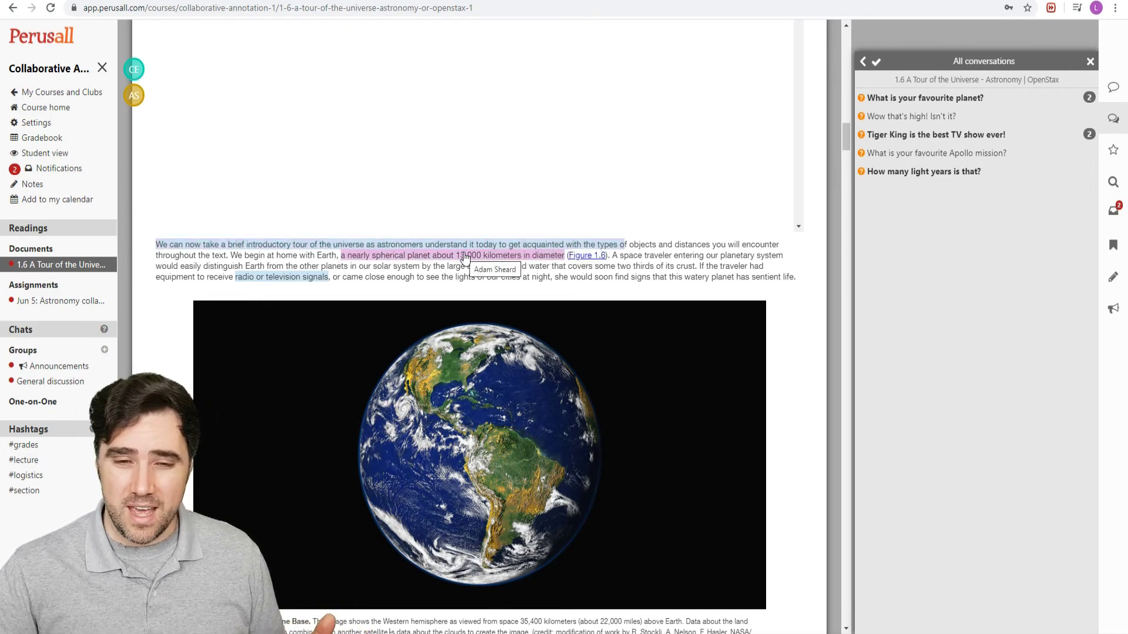
scroll(462, 256, "down", 8)
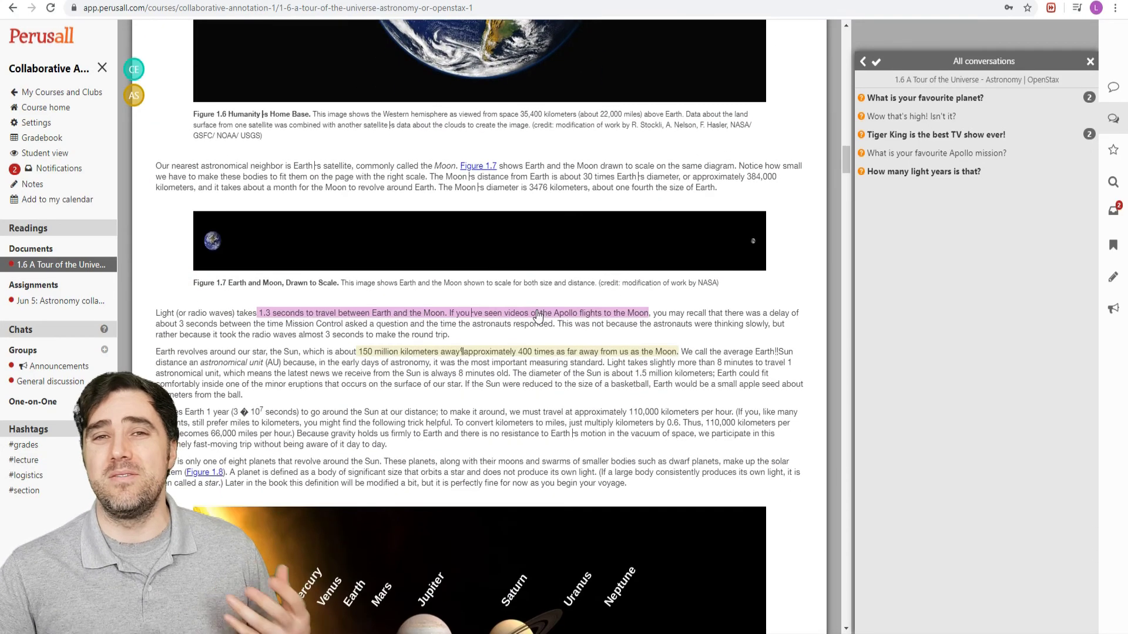